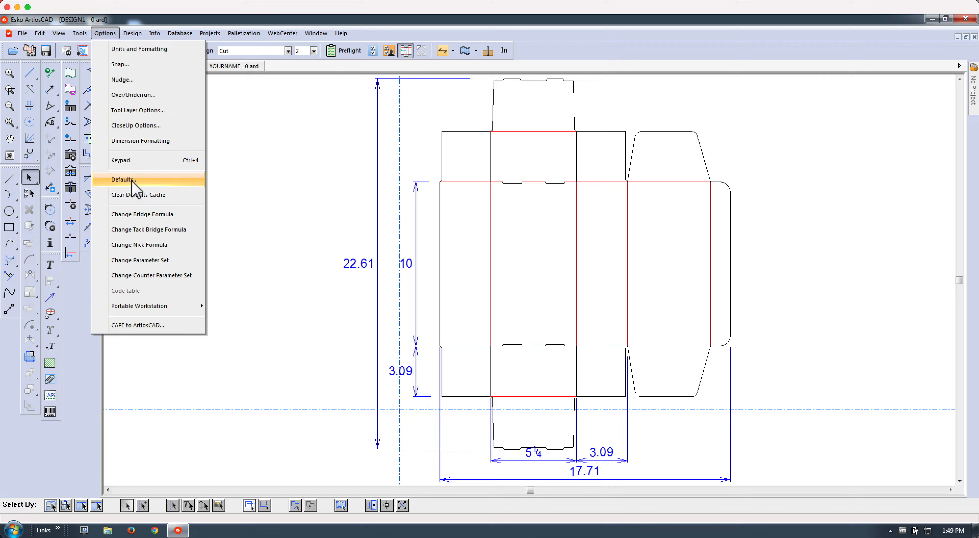
Open the program defaults and expand the Report Catalog in the shared defaults.
click(131, 180)
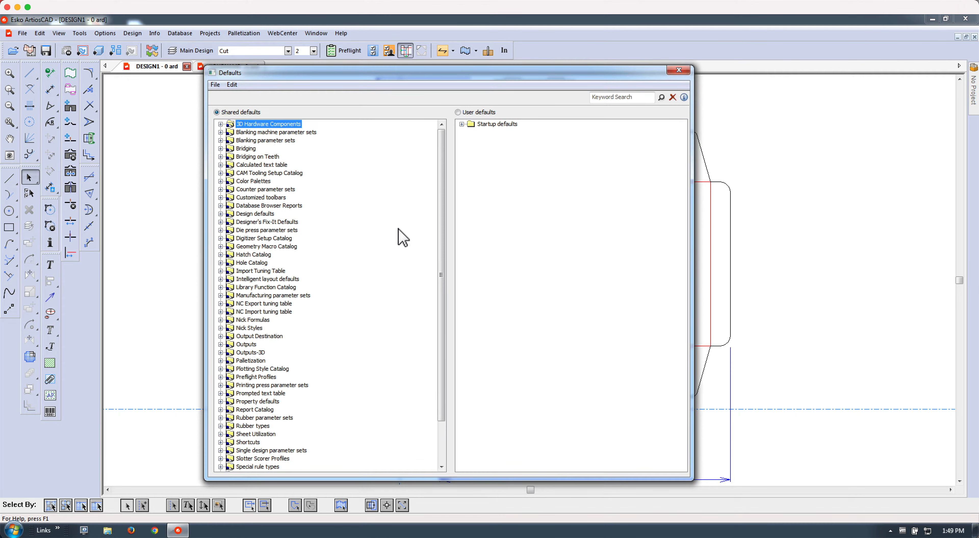
drag(439, 207, 435, 287)
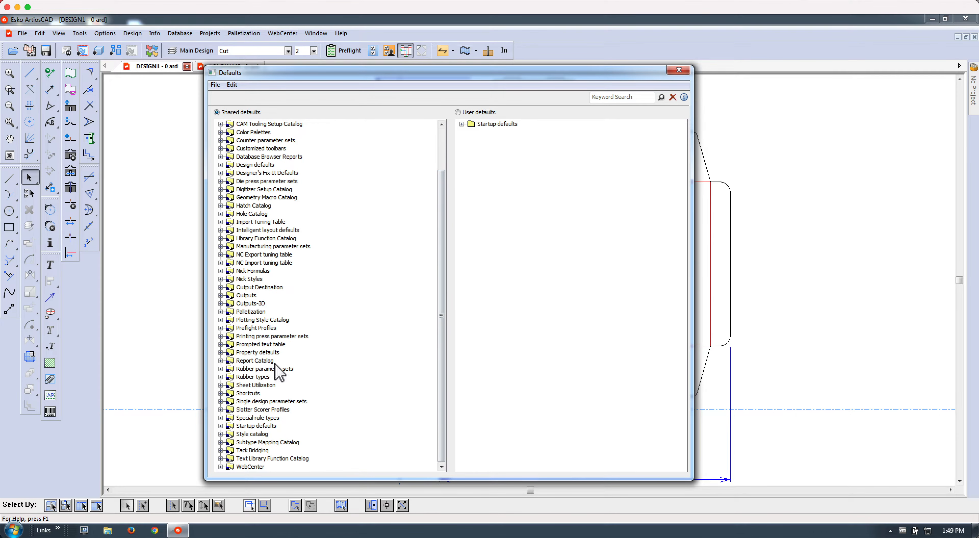
click(257, 362)
click(221, 361)
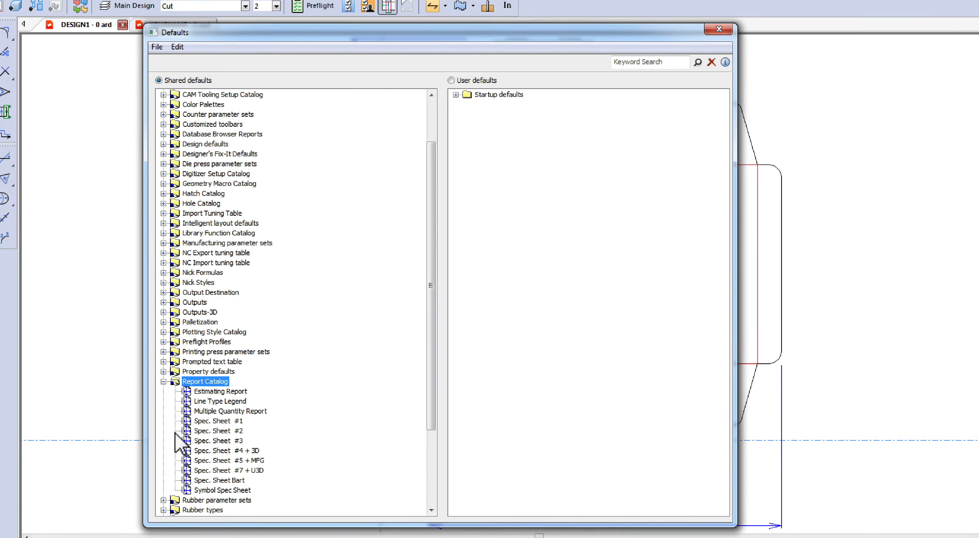
Duplicate the Spec. Sheet #1 report within the Report Catalog.
click(180, 426)
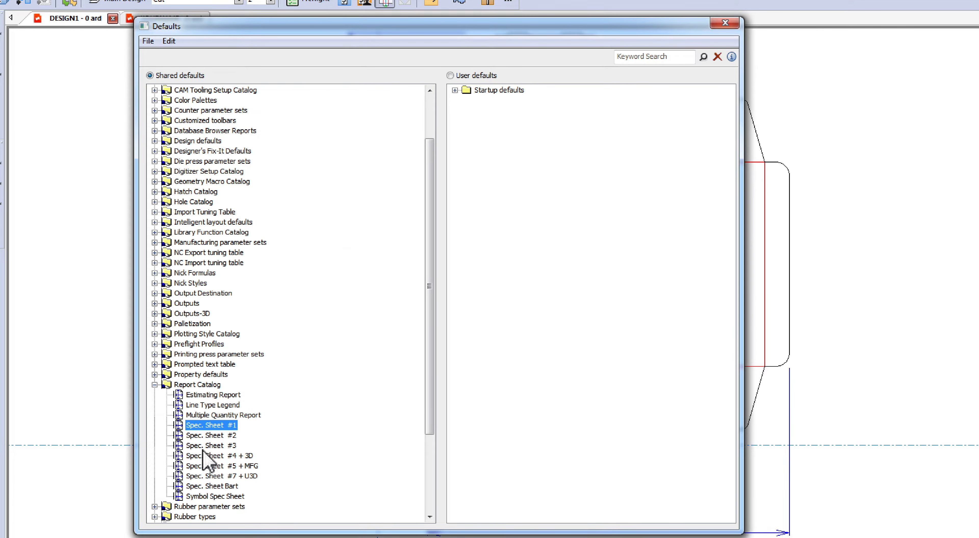
right_click(181, 434)
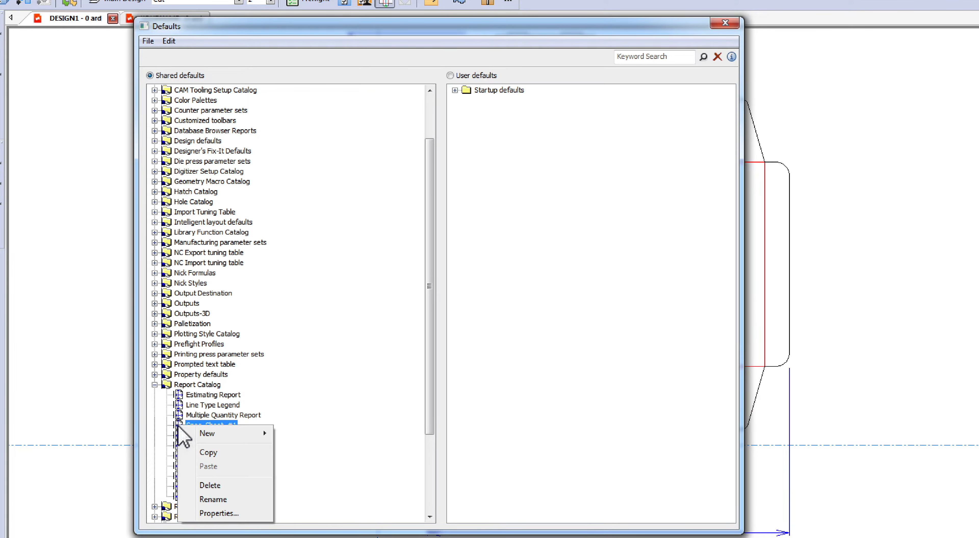
click(208, 452)
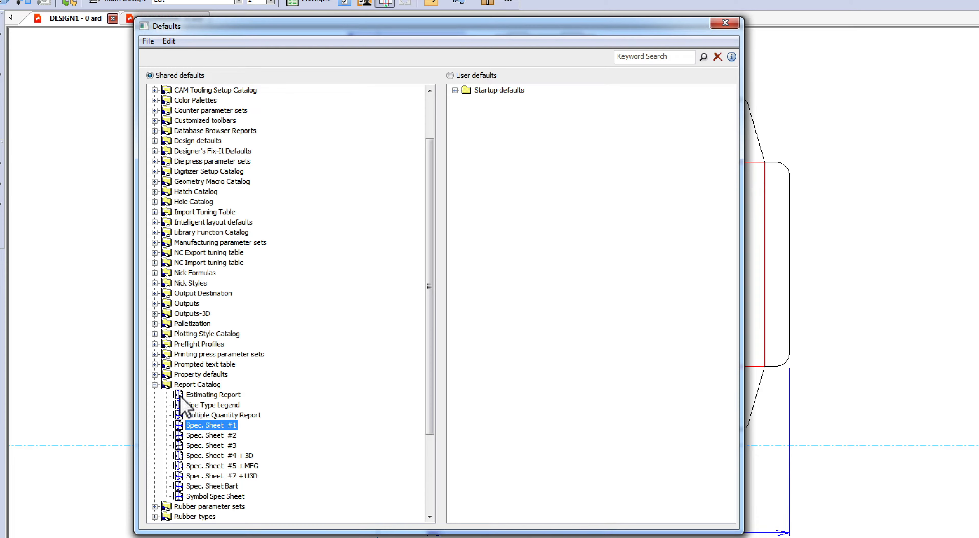
right_click(169, 385)
click(186, 426)
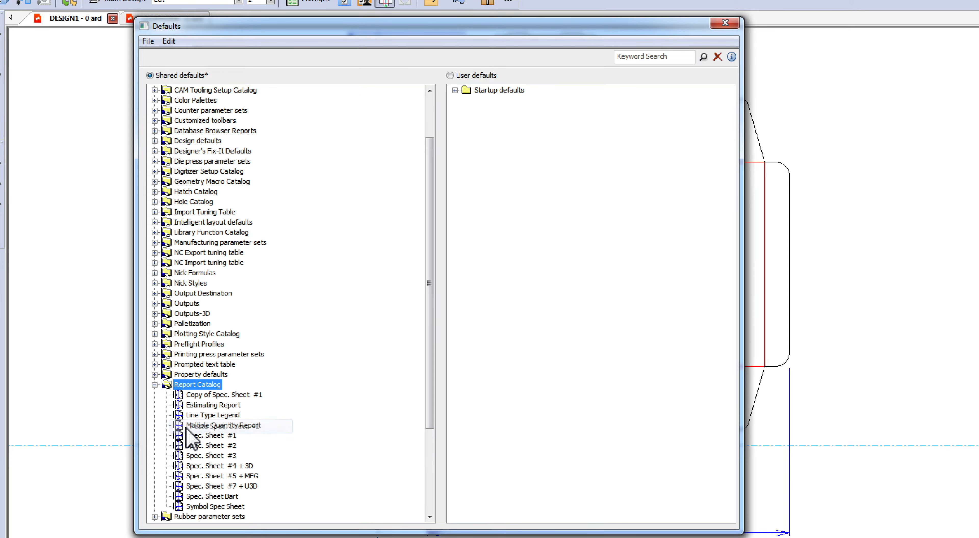
Rename the copied Spec. Sheet #1 report as MY SPEC SHEET.
right_click(194, 395)
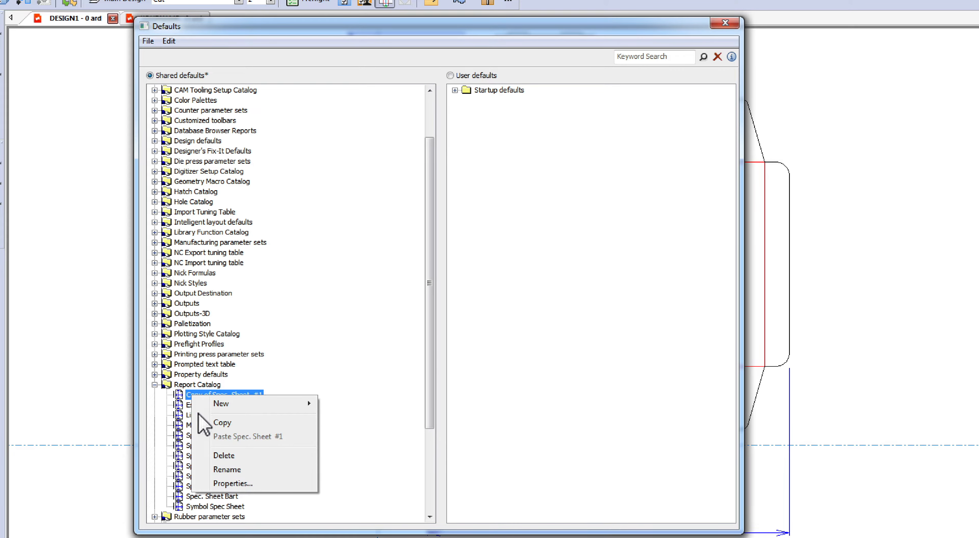
click(212, 469)
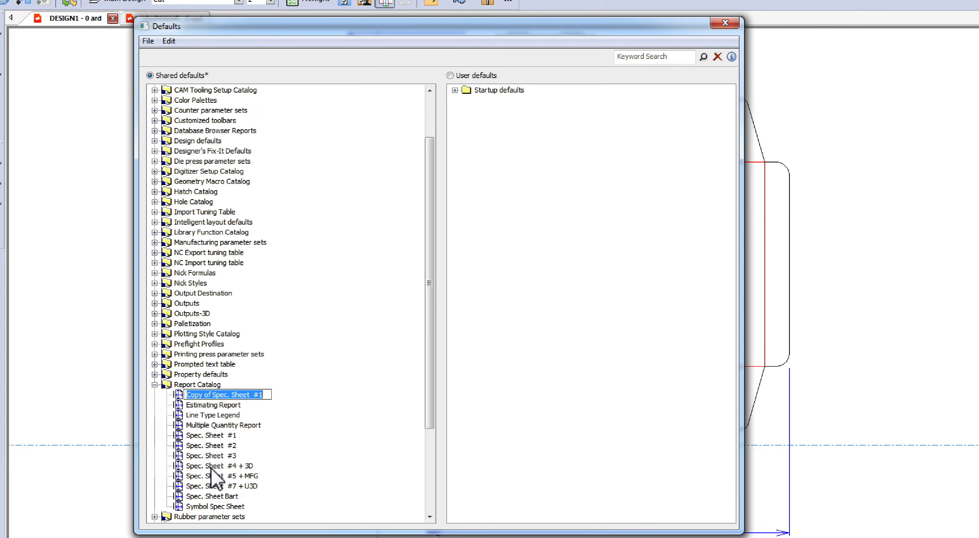
text(MY SPEC SHEET)
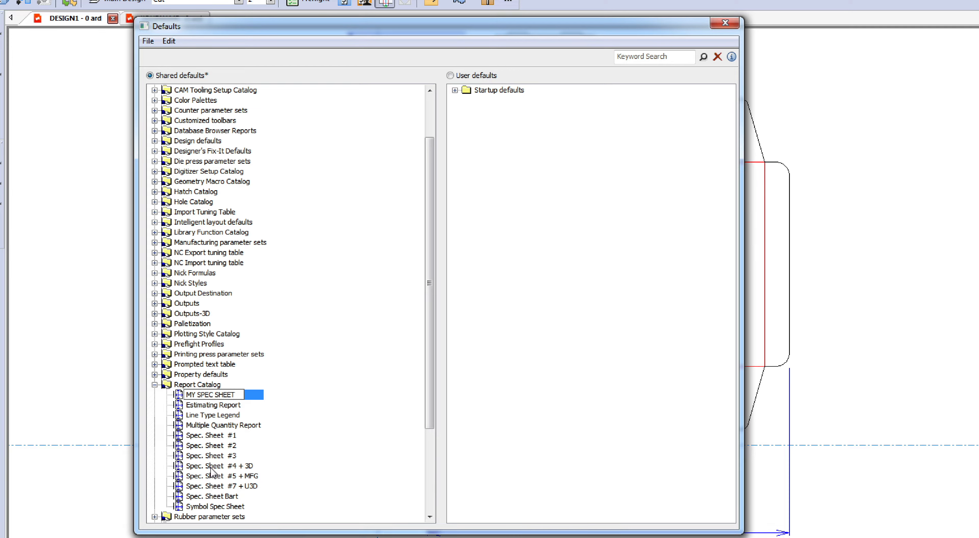
key(Return)
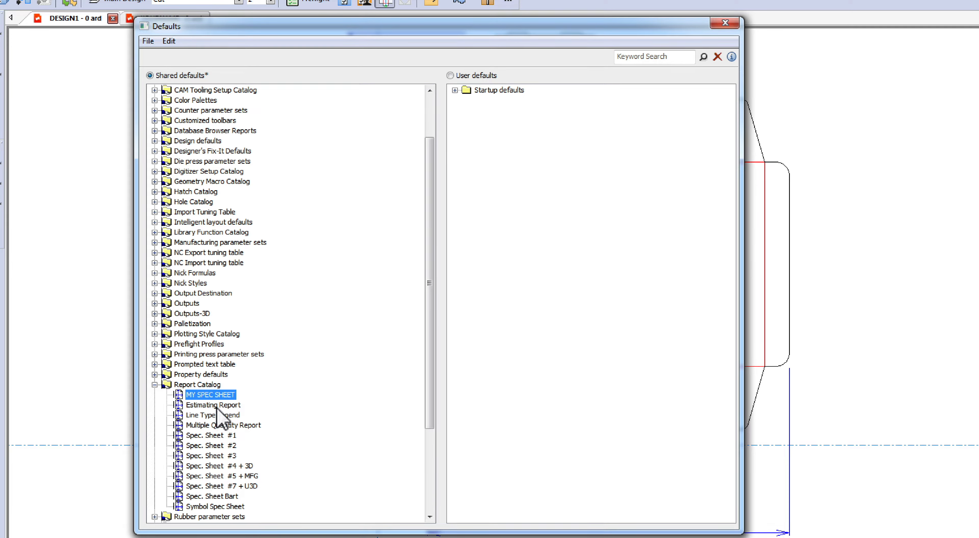
Copy the workspace file name specsheet1.ard from the MY SPEC SHEET properties, leaving the setting as it is.
double_click(179, 397)
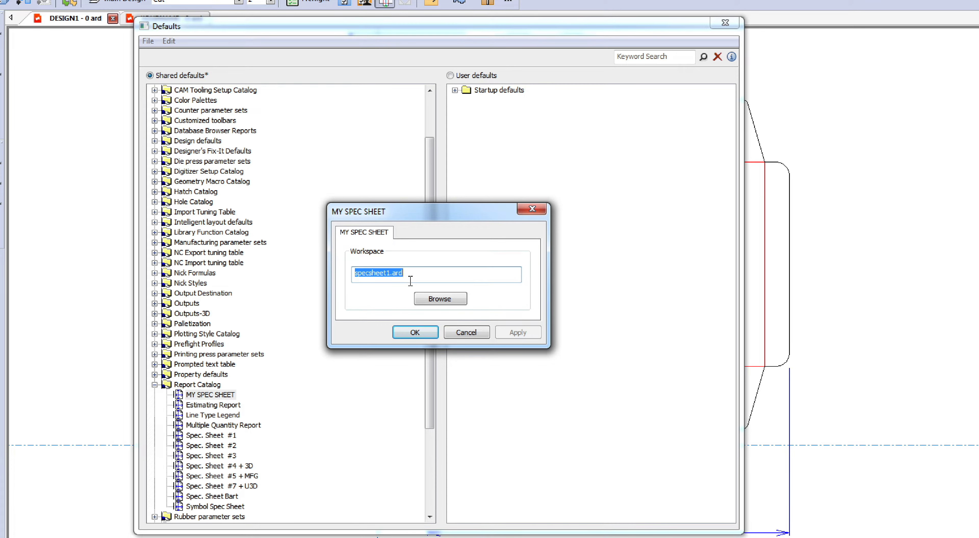
right_click(393, 279)
click(426, 319)
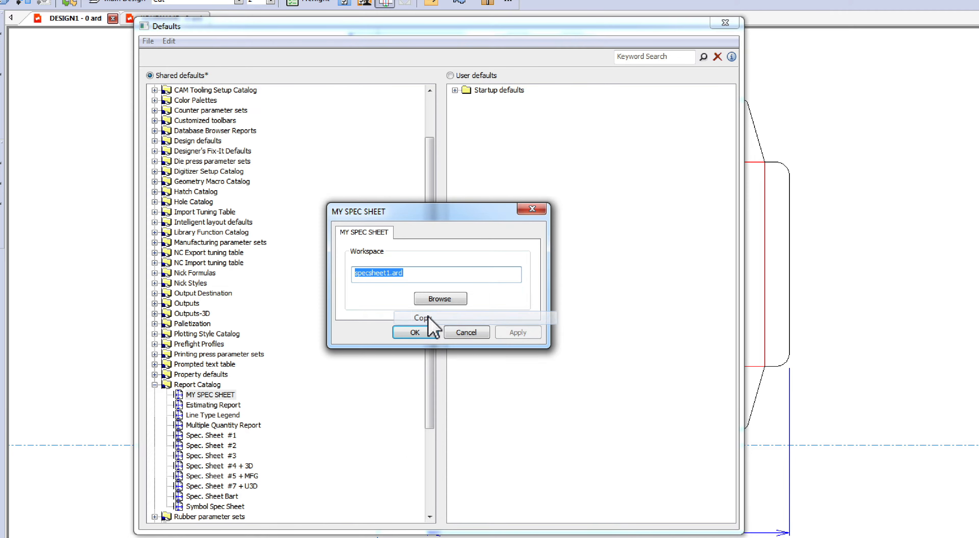
click(461, 333)
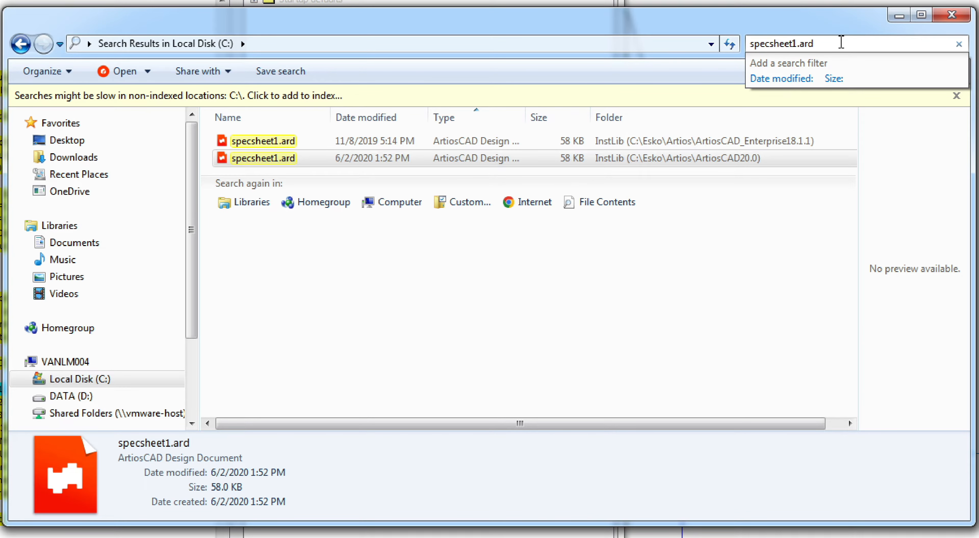
In Windows Explorer, open the folder containing the ArtiosCAD20.0 version of specsheet1.ard from the search results.
click(482, 160)
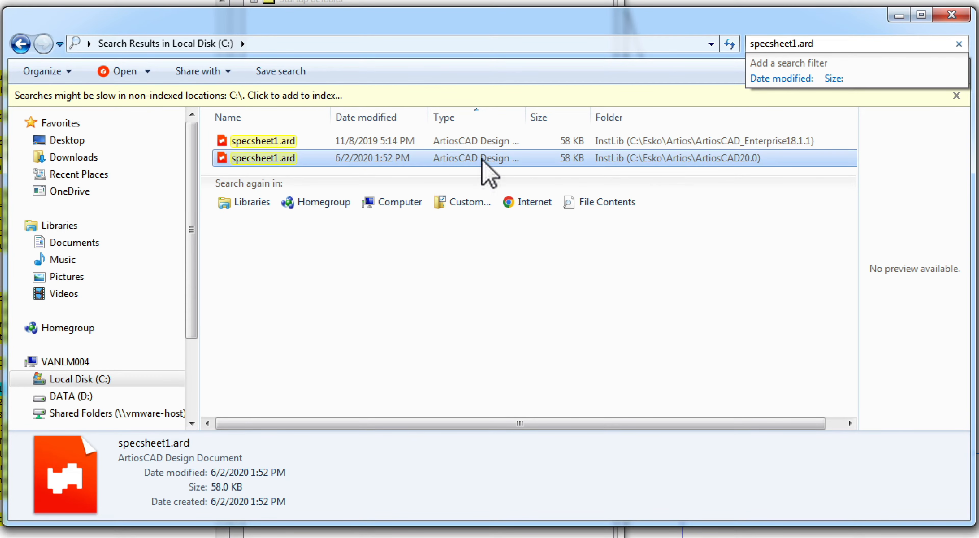
right_click(482, 160)
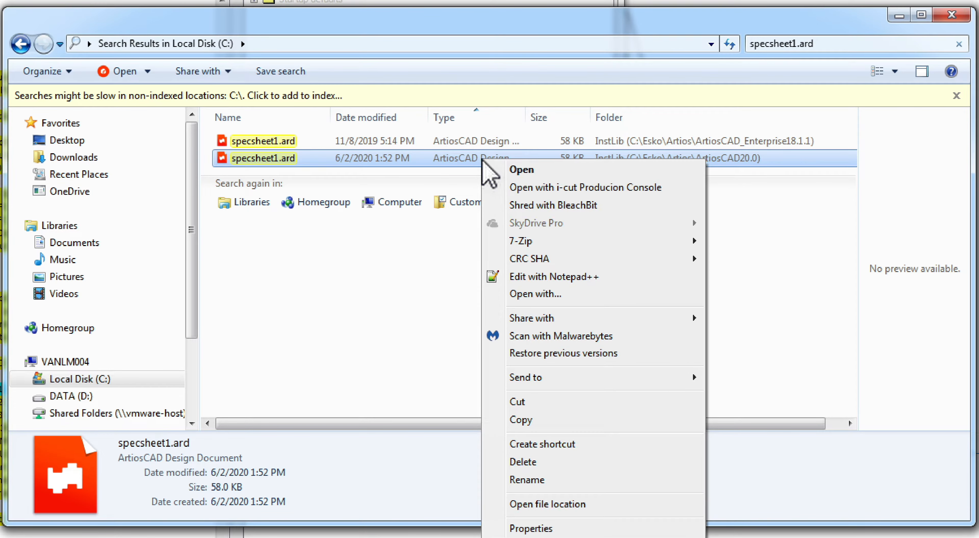
click(557, 505)
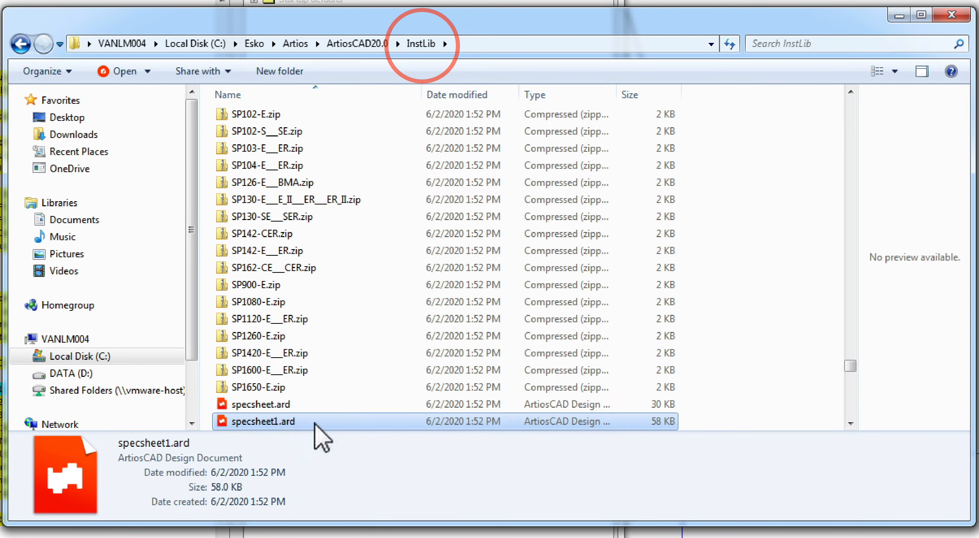
Duplicate specsheet1.ard in the InstLib folder and rename the copy as YOURNAME.ard.
scroll(411, 395, down, 2)
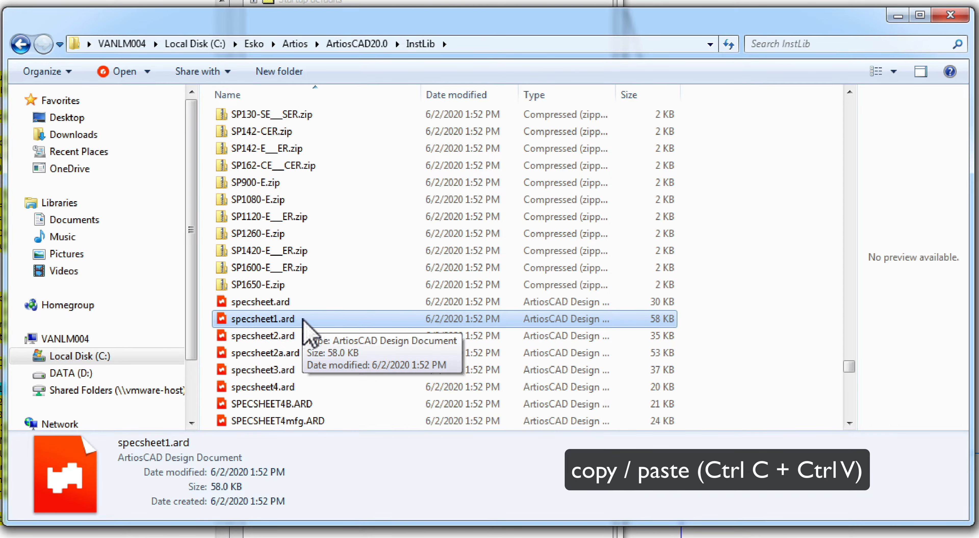
key(ctrl+v)
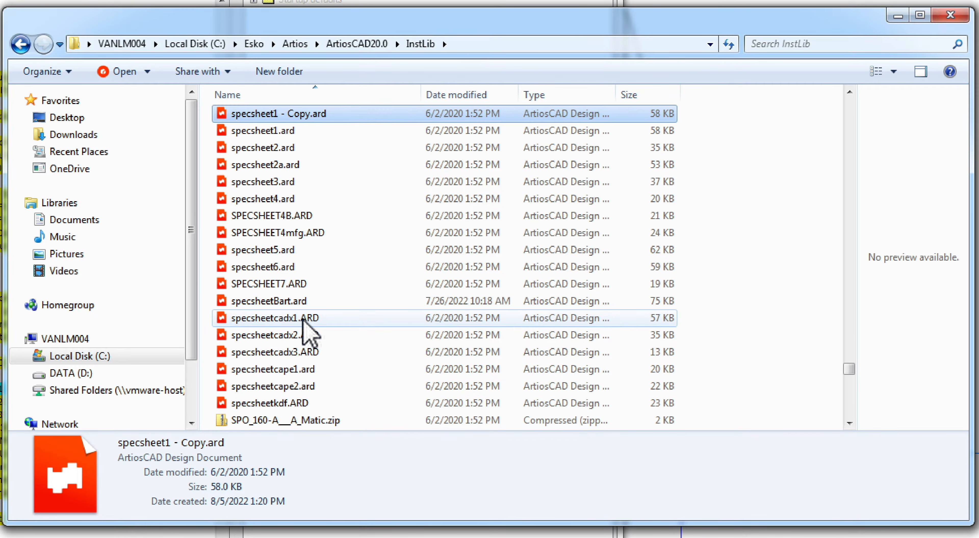
right_click(302, 113)
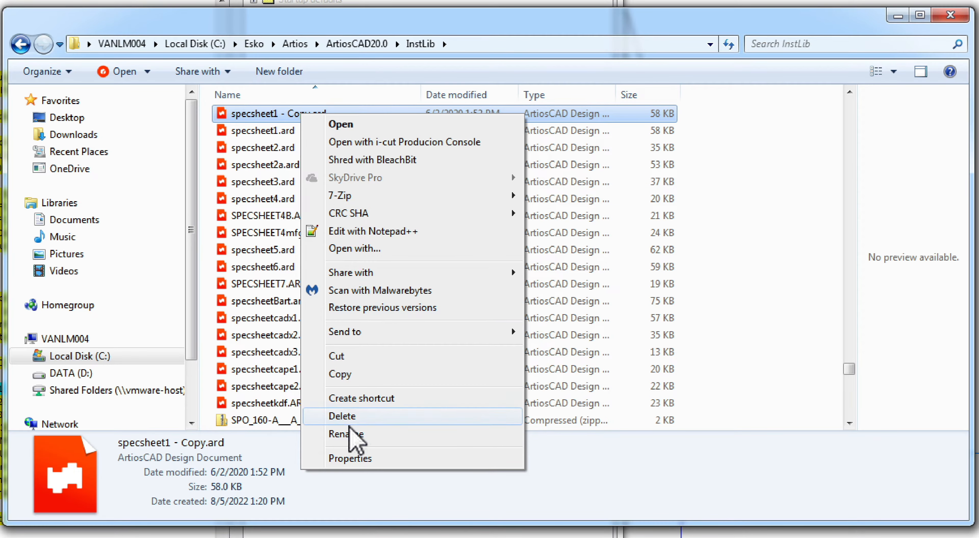
click(355, 434)
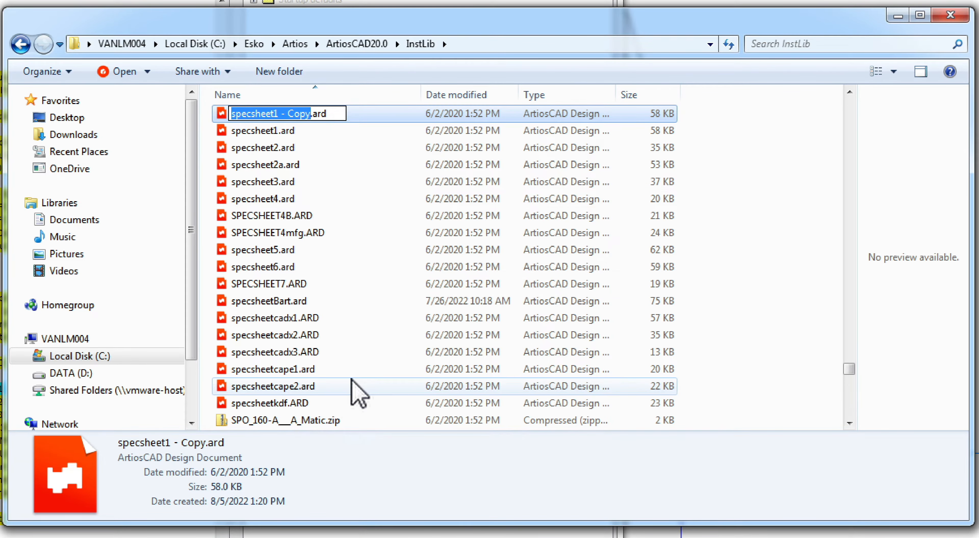
text(YOUR)
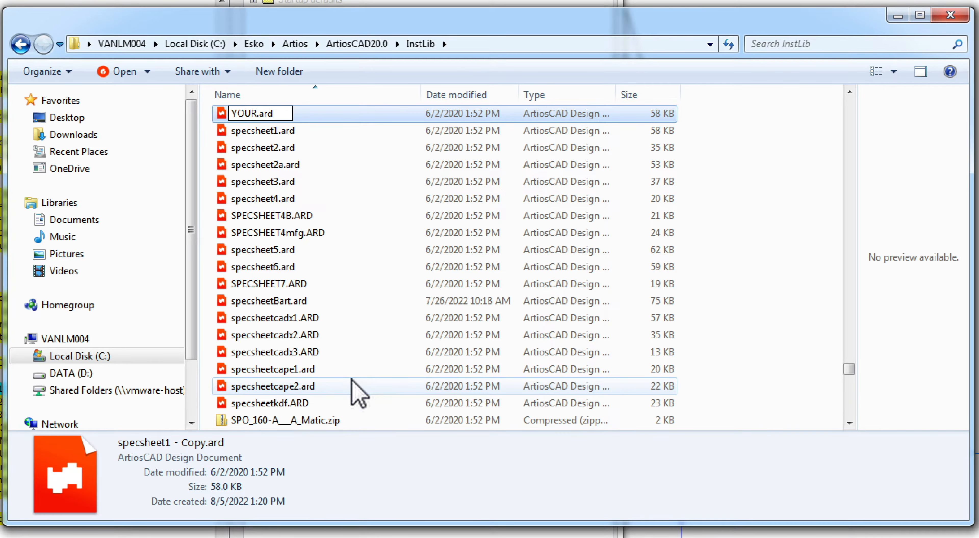
text(NAME)
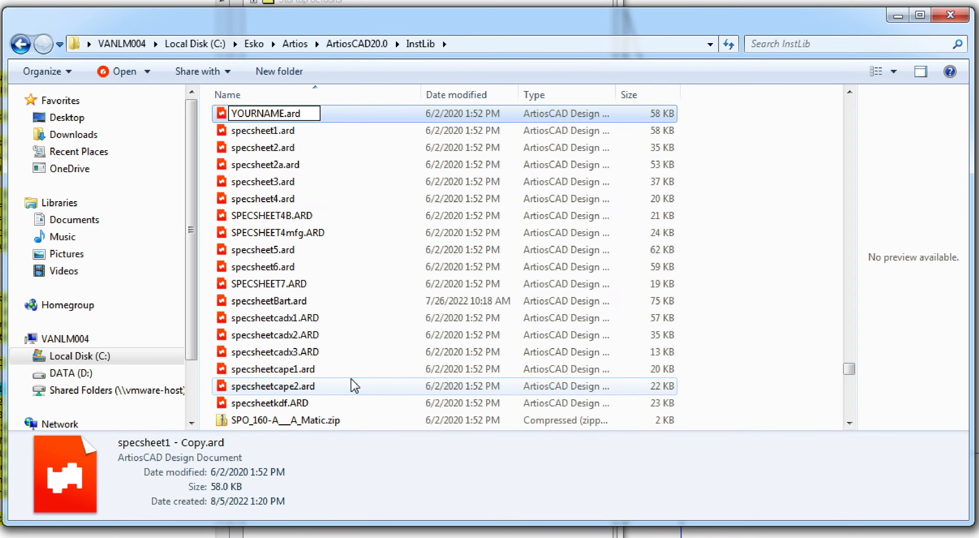
key(Return)
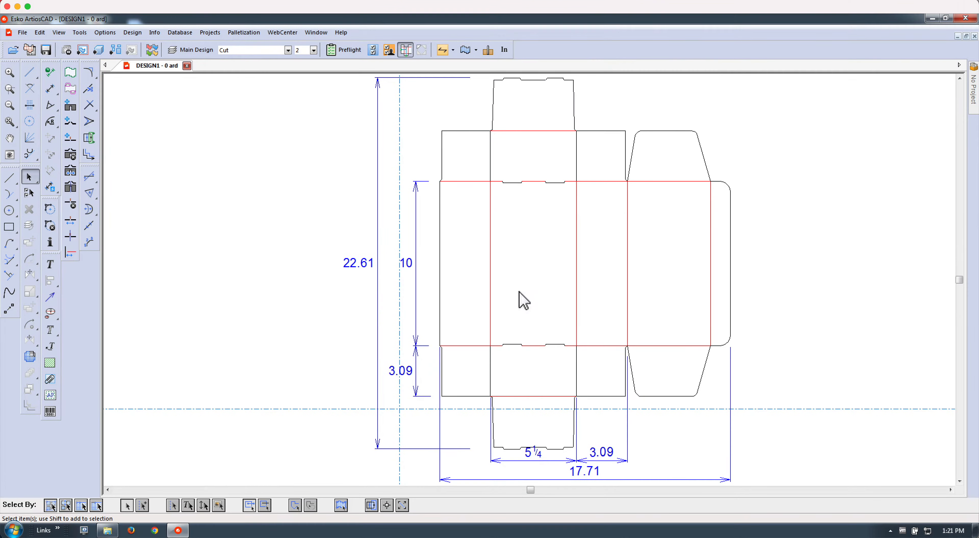
Switch to ArtiosCAD and open the design YOURNAME.ard from the InstLib folder without adding any database entities.
click(22, 32)
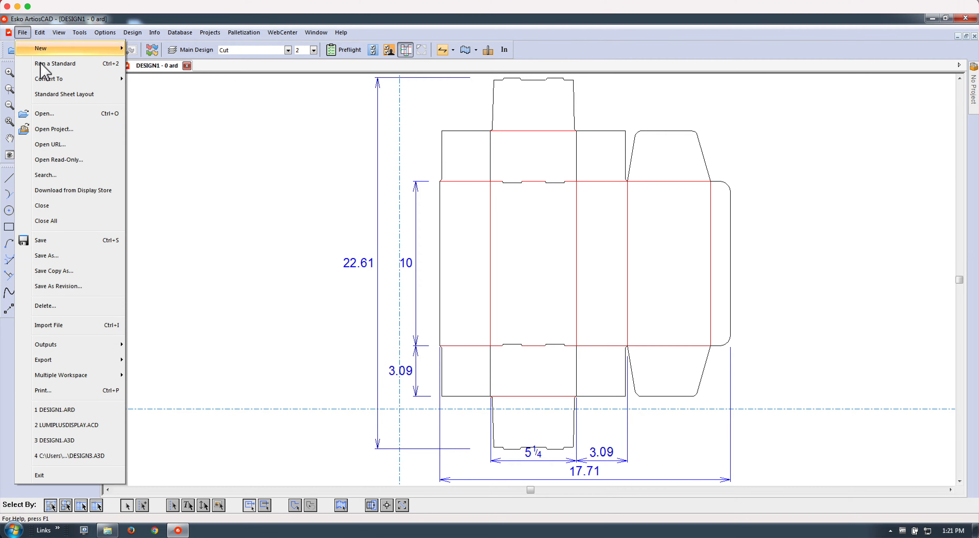
click(62, 114)
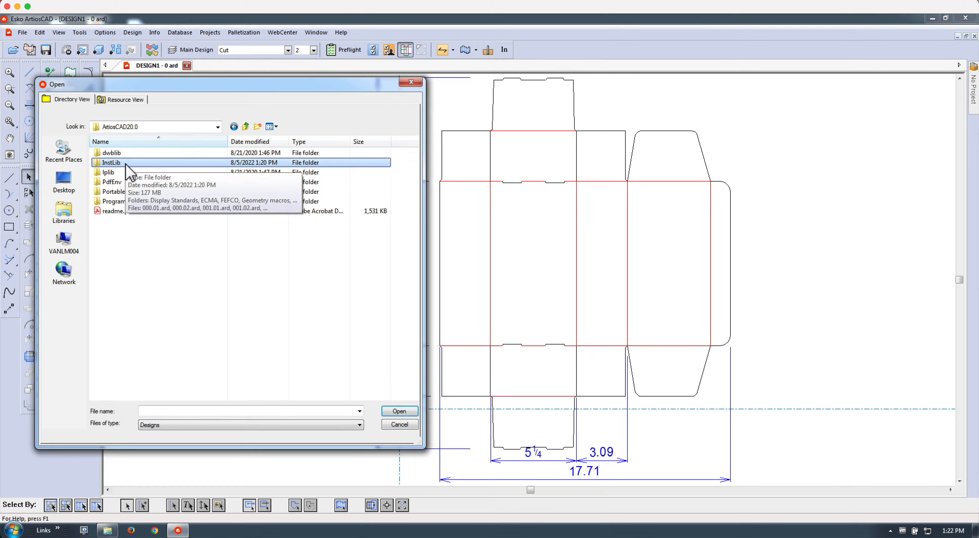
click(126, 163)
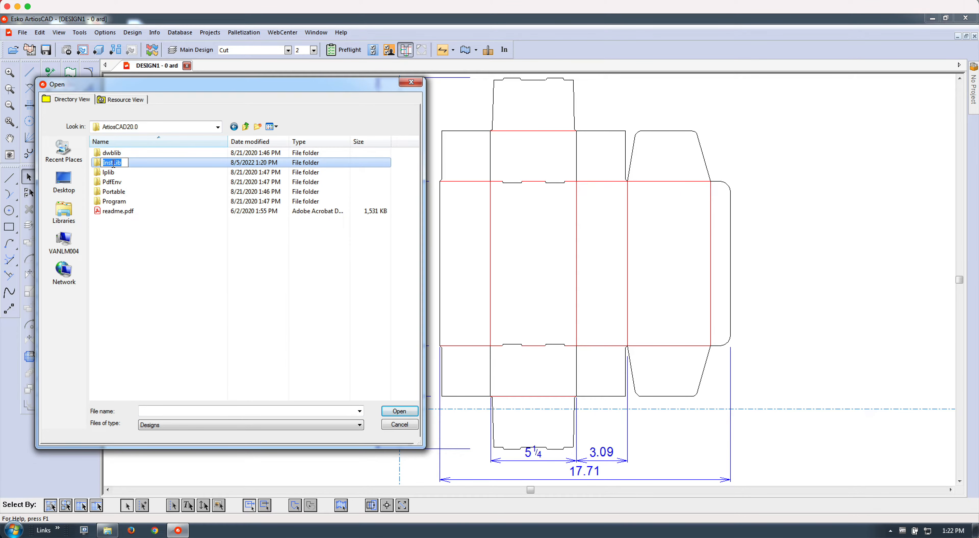
click(97, 162)
double_click(99, 163)
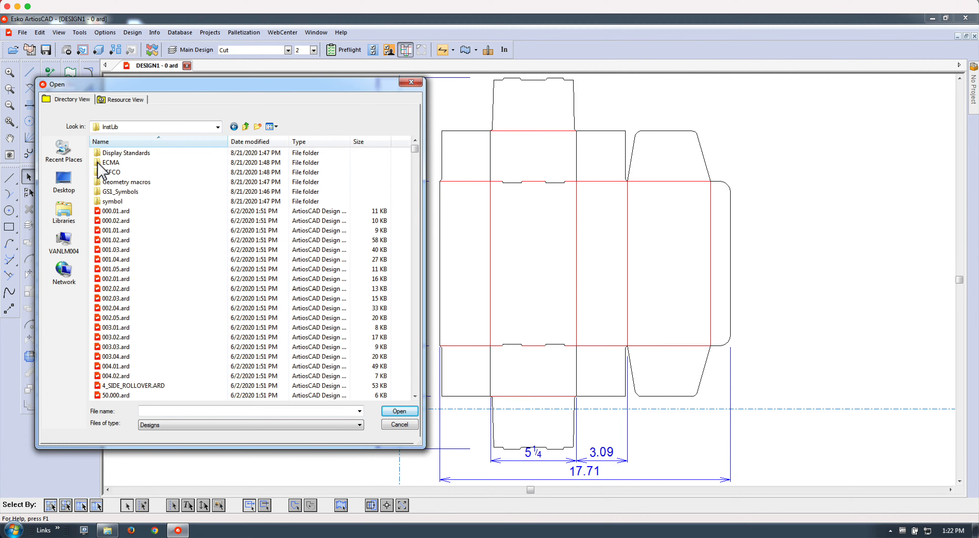
key(y)
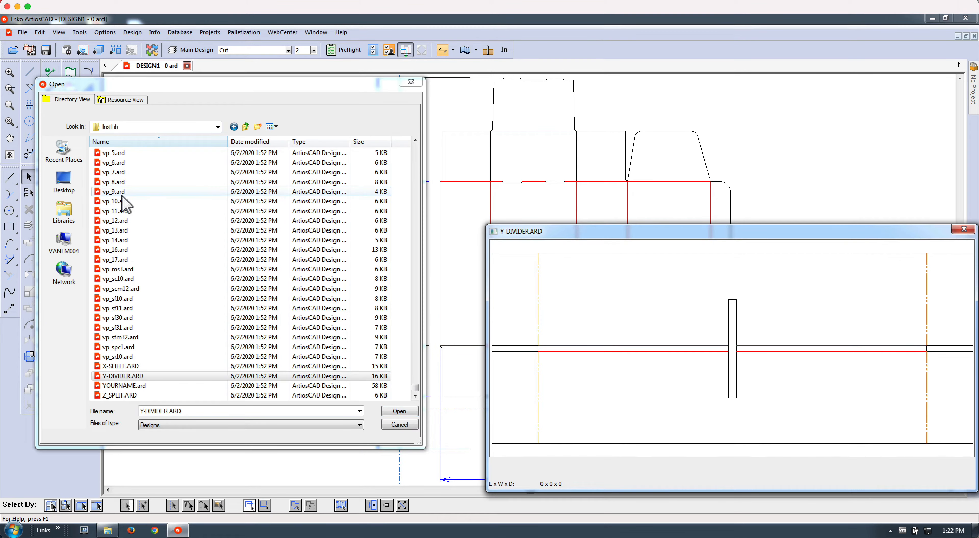
click(130, 385)
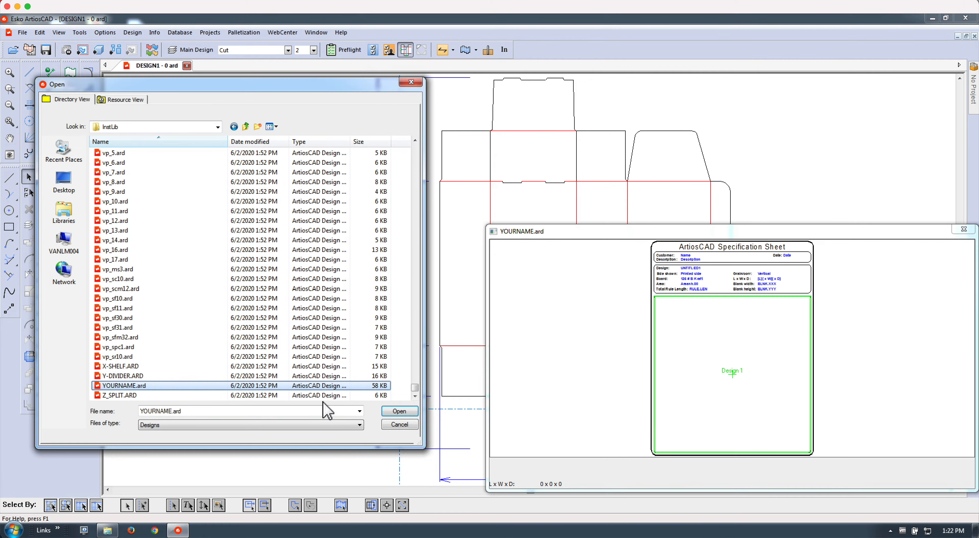
click(400, 411)
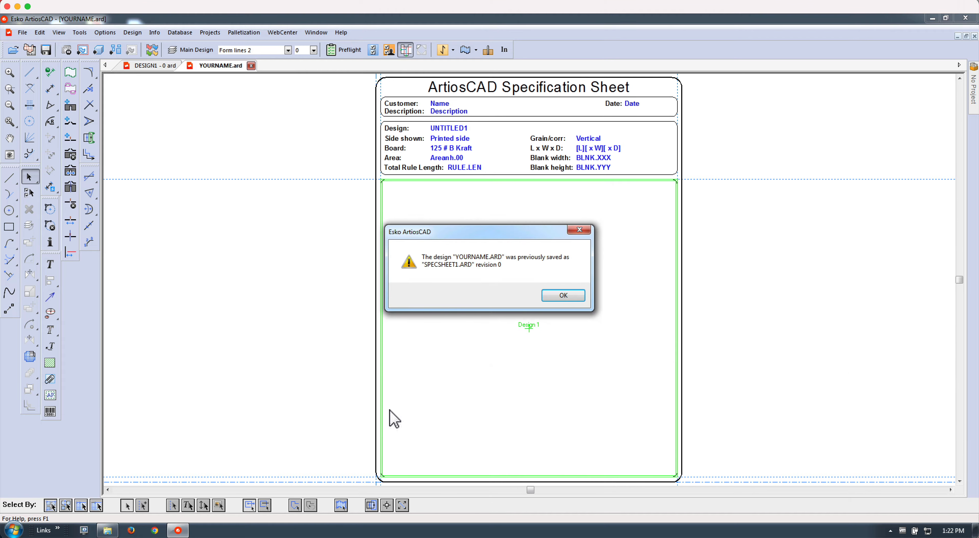
click(570, 298)
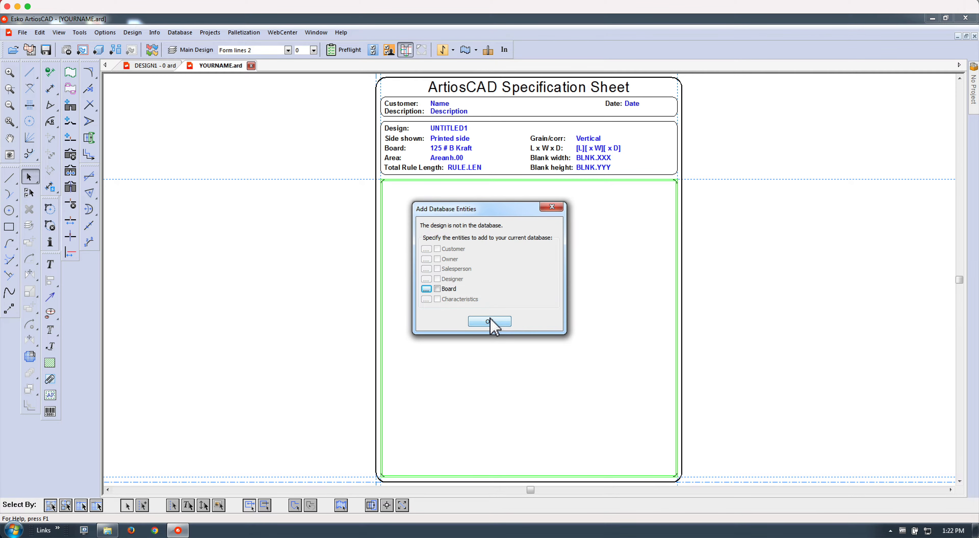
click(490, 322)
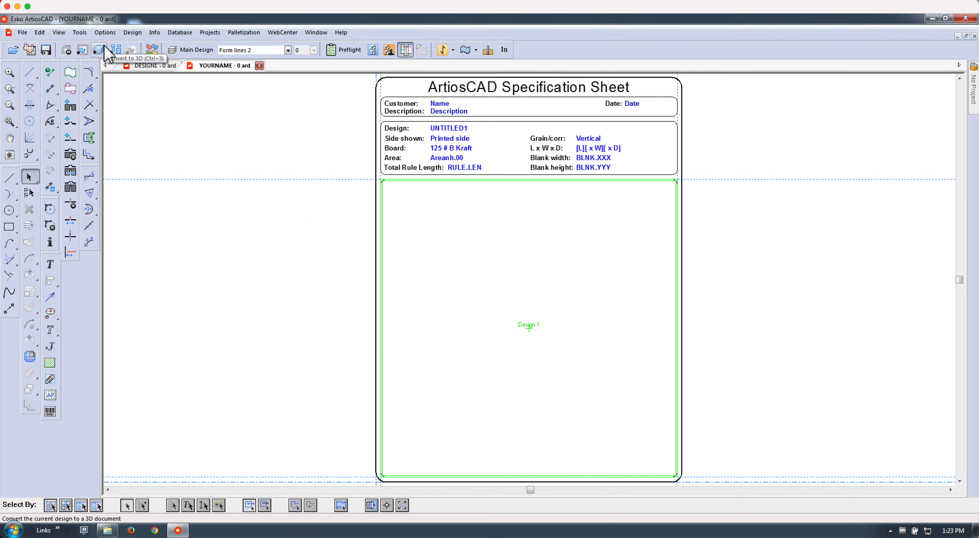
Add the Bart Simpson JPG from the Pictures folder as a graphic in the YOURNAME design.
click(82, 33)
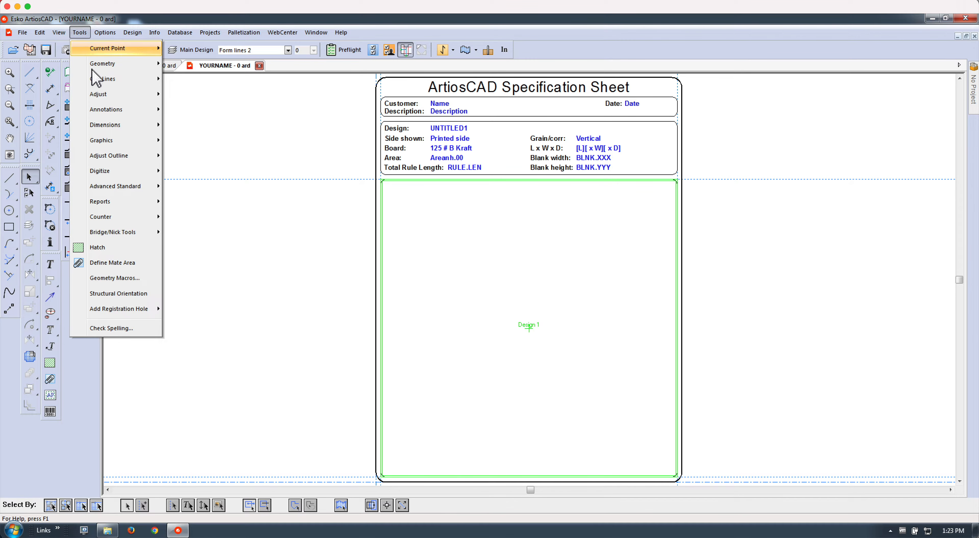
mouse_move(97, 146)
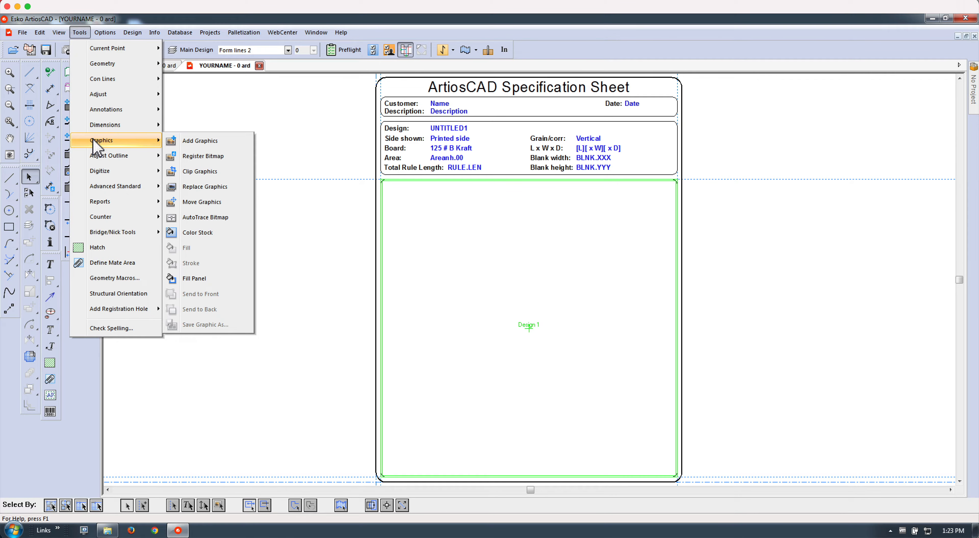
click(202, 142)
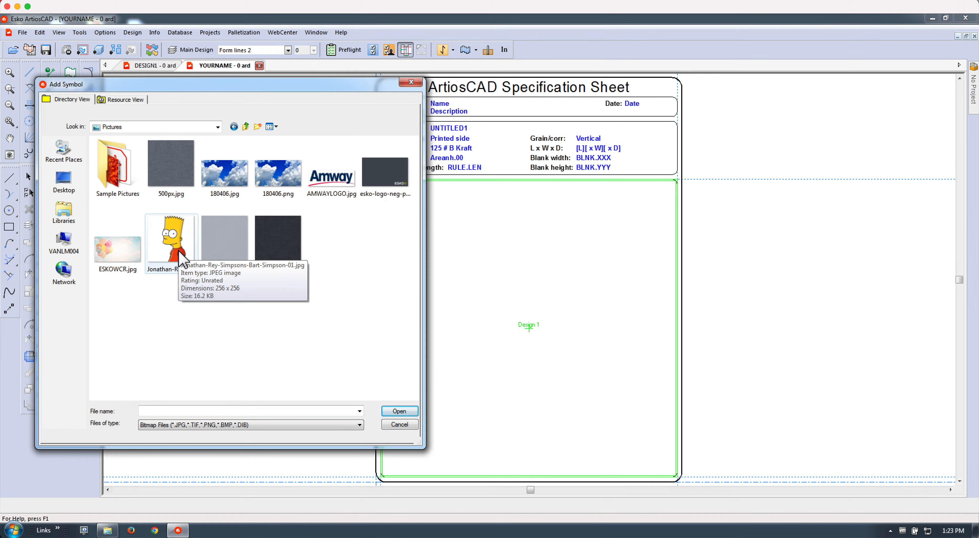
click(183, 253)
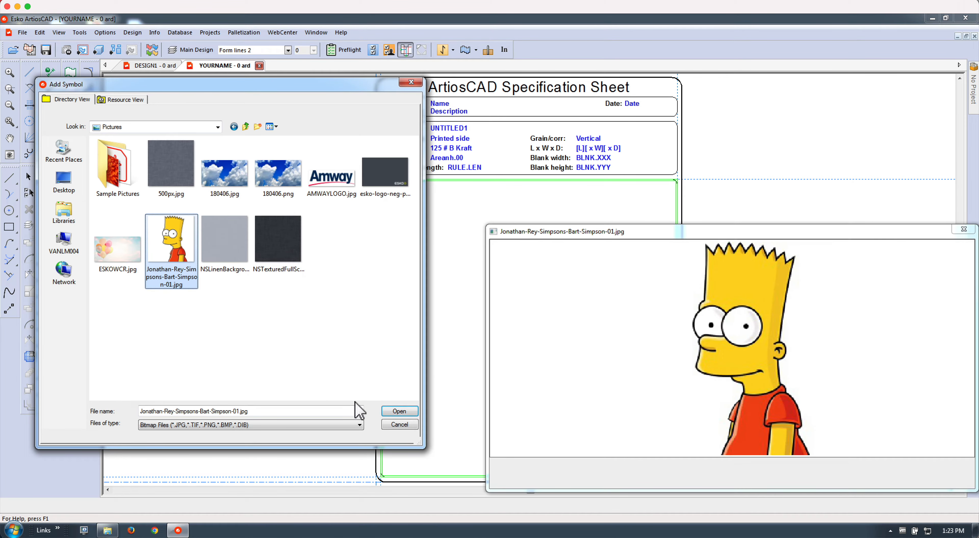
click(400, 411)
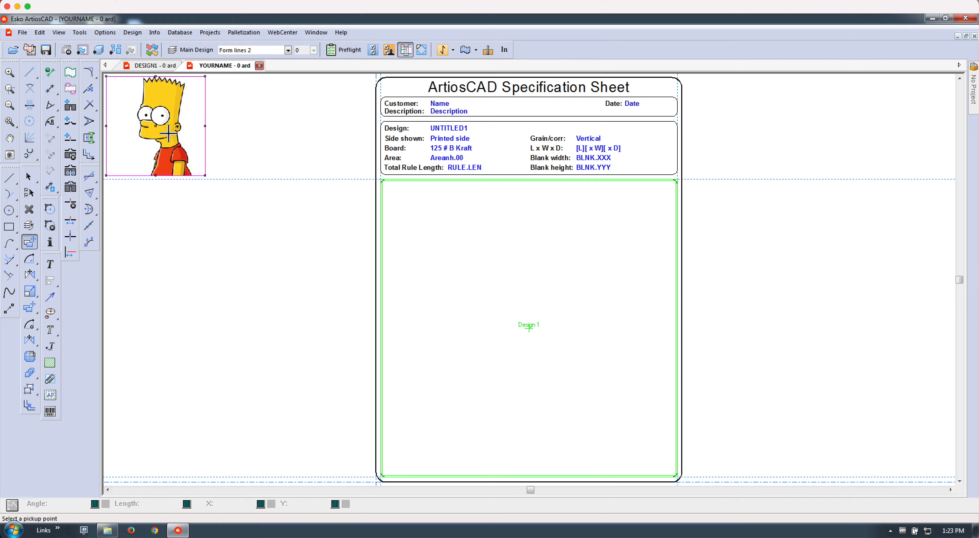
Move the Bart Simpson image onto the spec sheet's header and scale it to fit inside the design information box.
click(154, 125)
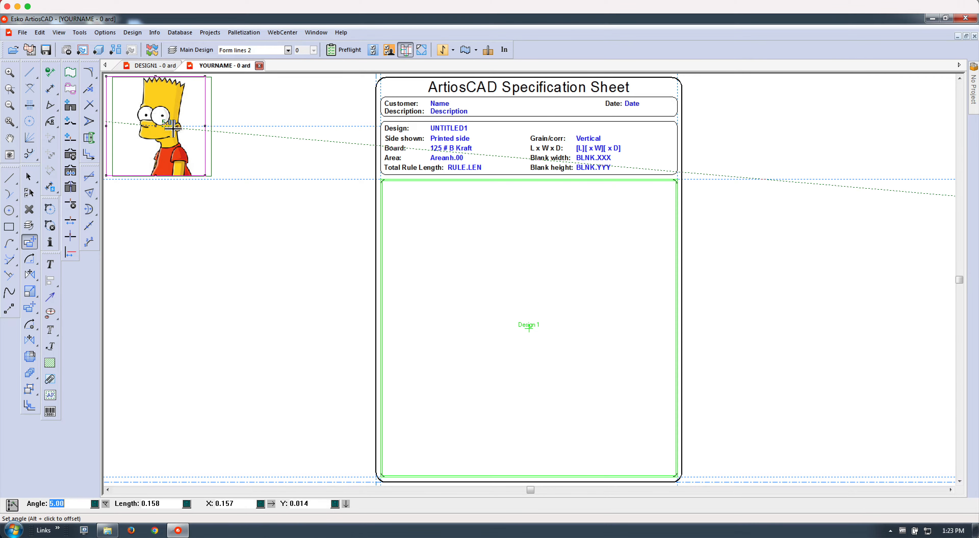
click(647, 154)
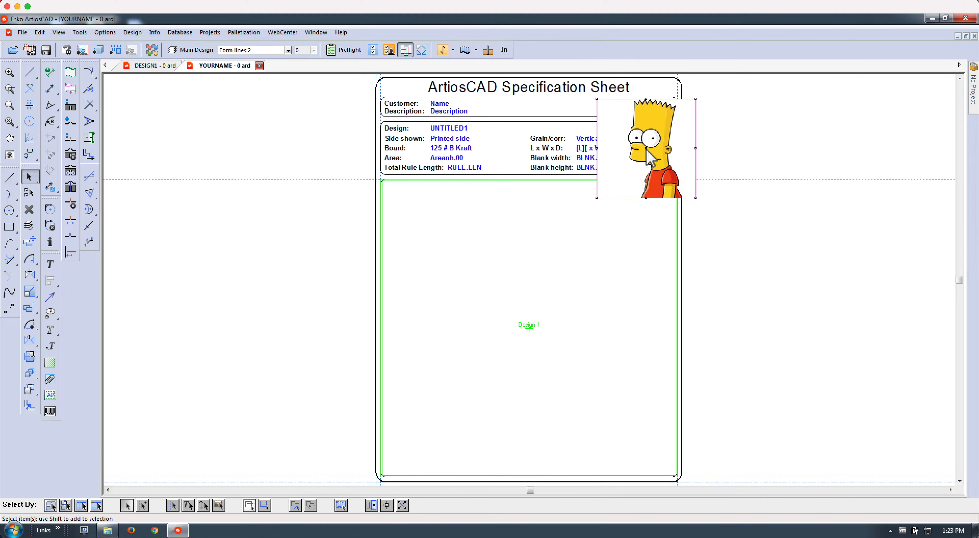
click(30, 292)
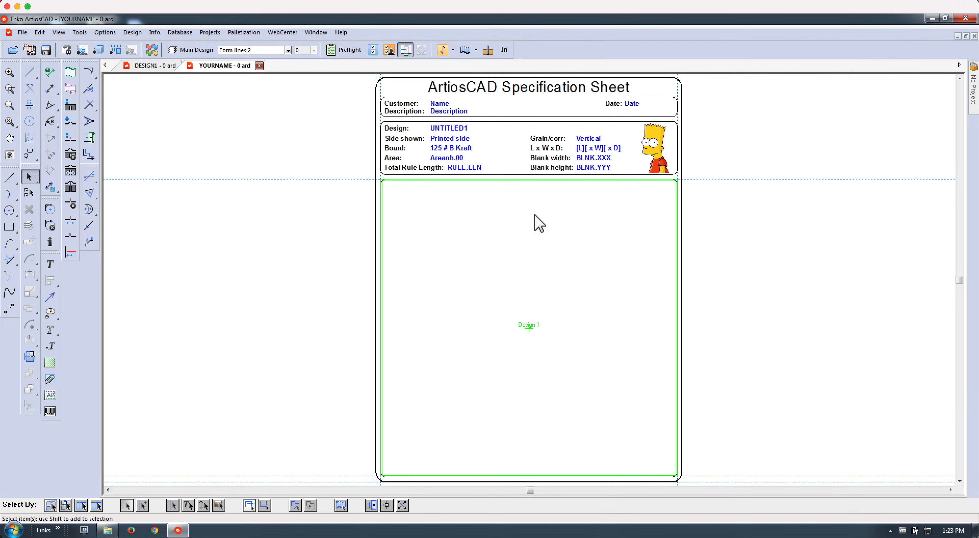
Look through the available report tools, including prompted text, calculated text and File Window.
click(80, 33)
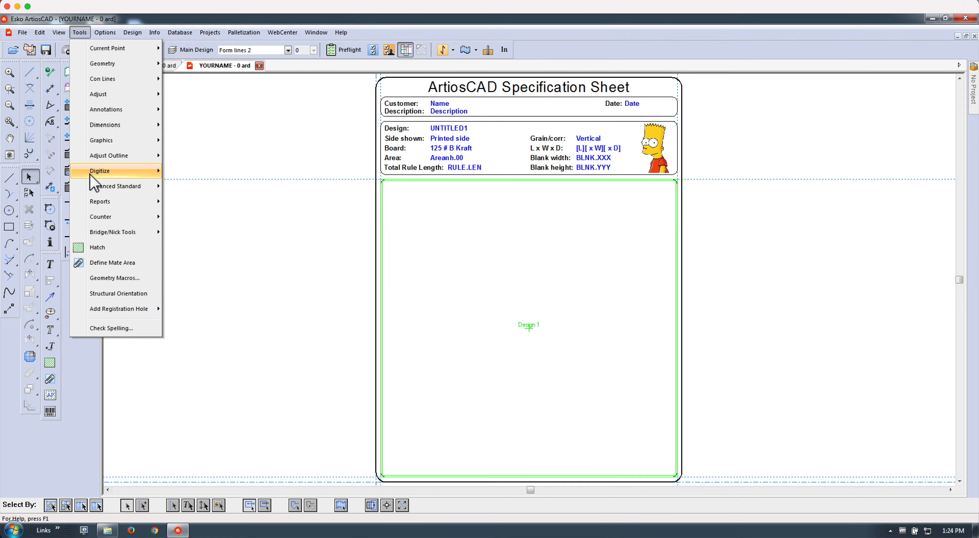
mouse_move(96, 206)
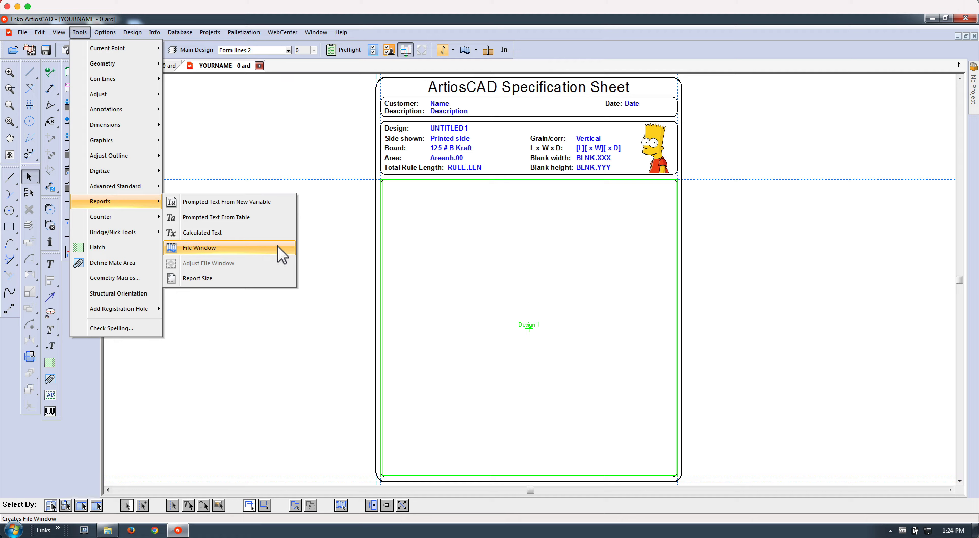
click(282, 254)
Review the File Window properties of the Design 1 window, then close them without changes.
click(352, 176)
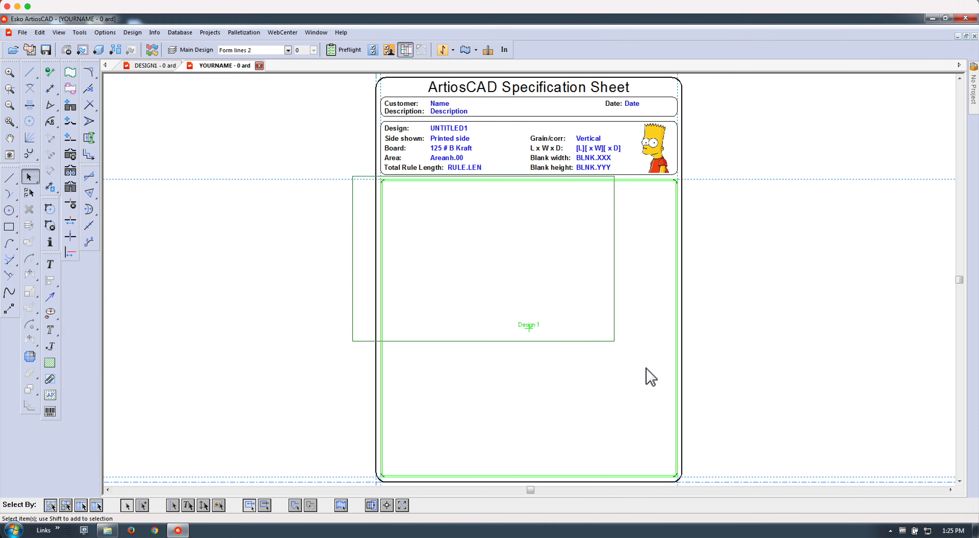
click(722, 489)
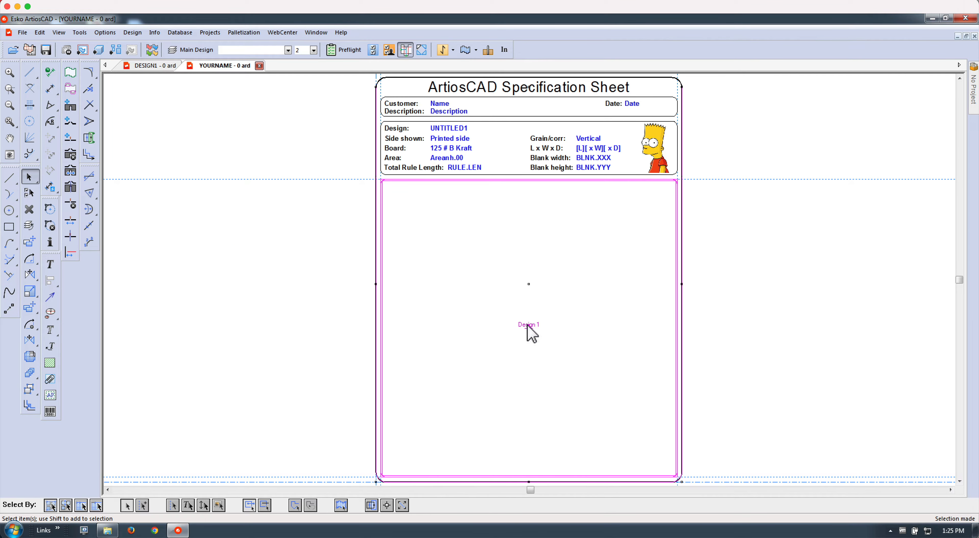
right_click(528, 326)
click(562, 369)
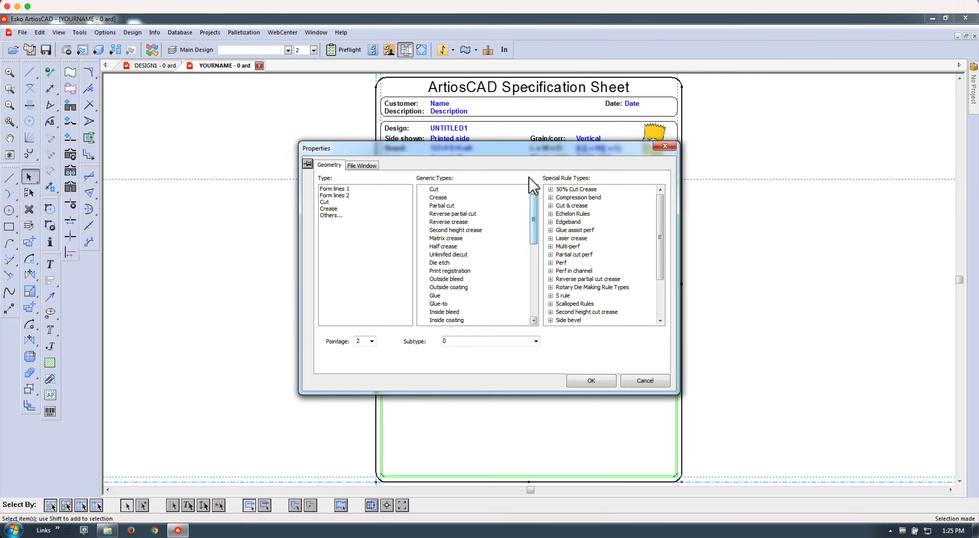
drag(523, 161, 415, 173)
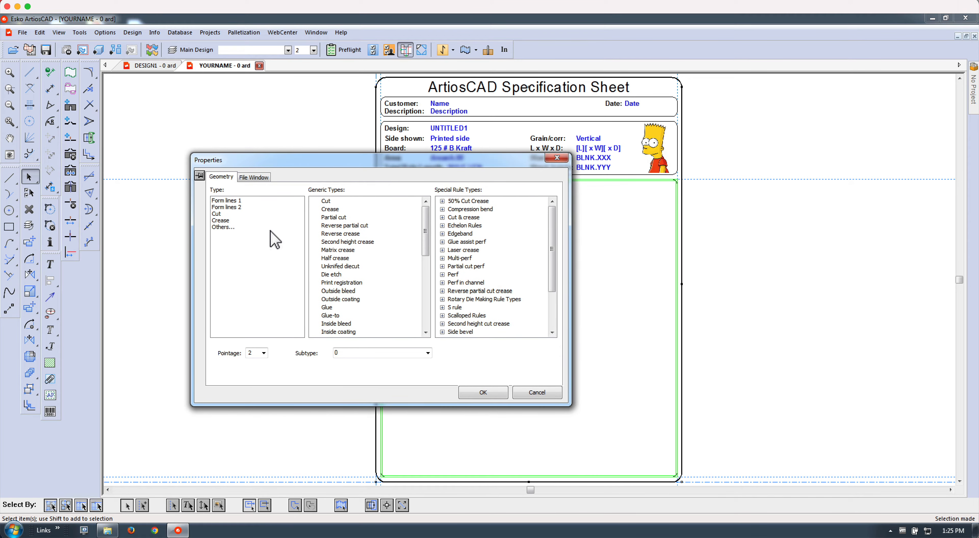
click(265, 179)
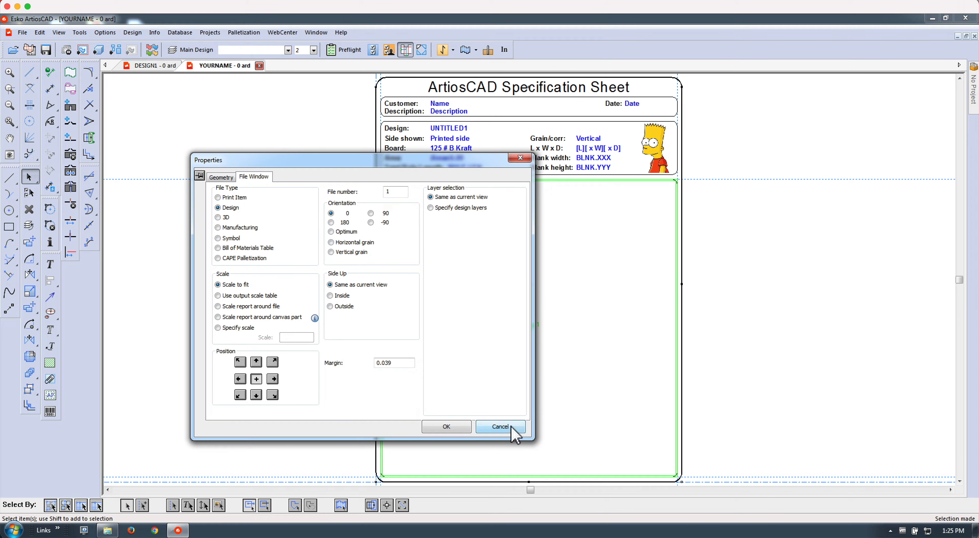
click(501, 428)
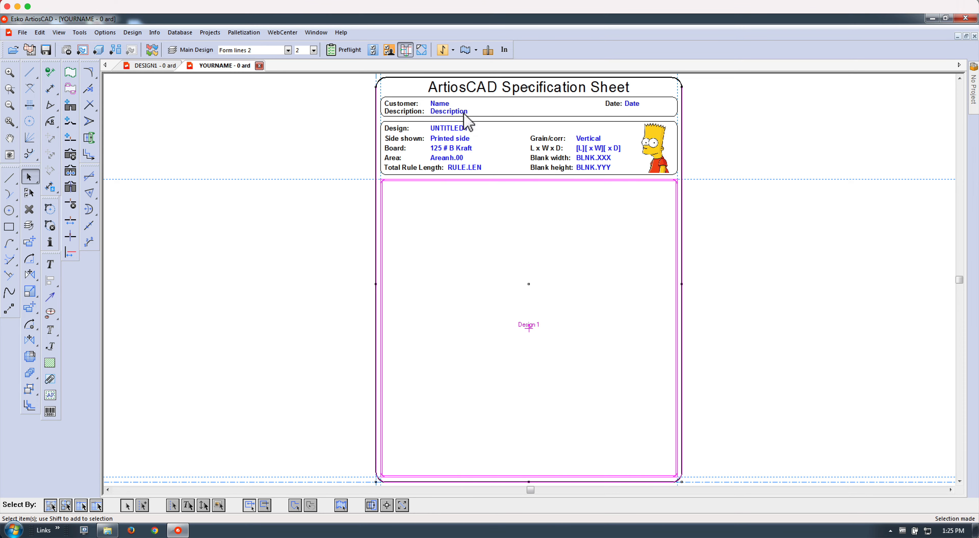
Open the properties of the Customer Name text and examine its calculated expression.
click(445, 105)
right_click(445, 107)
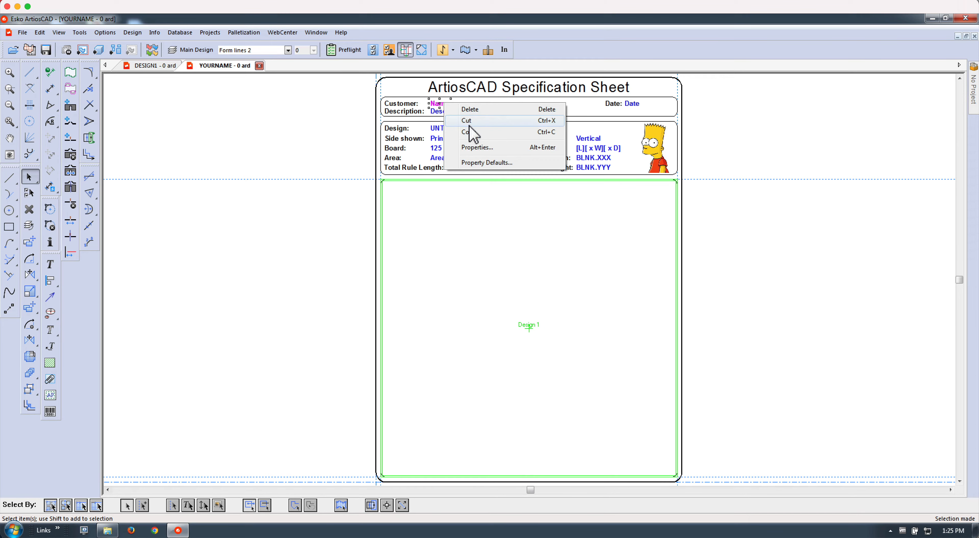
click(487, 148)
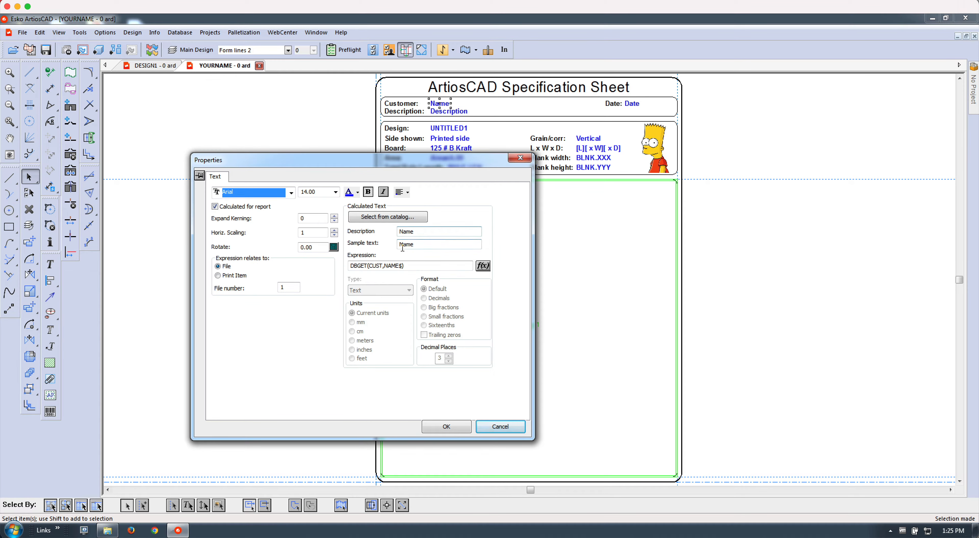
click(415, 265)
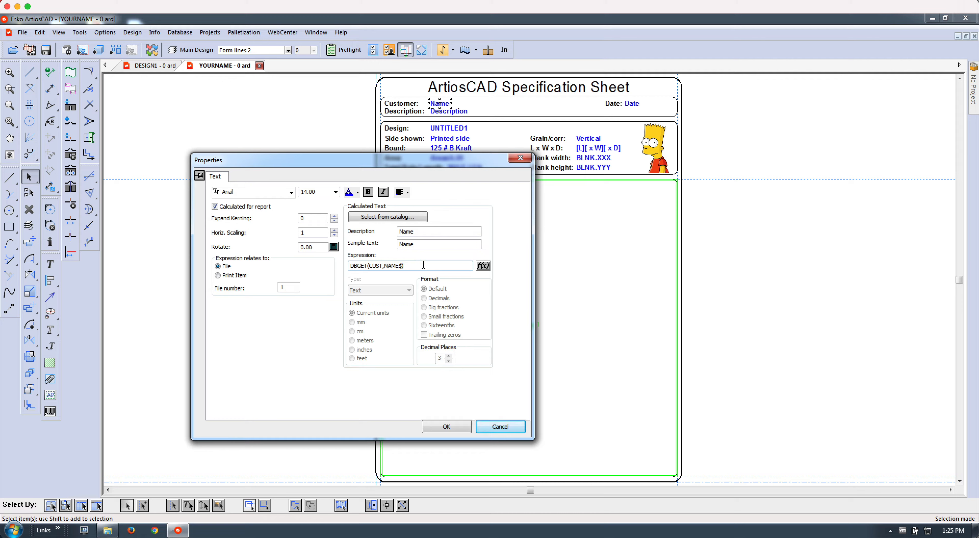
drag(423, 265, 327, 266)
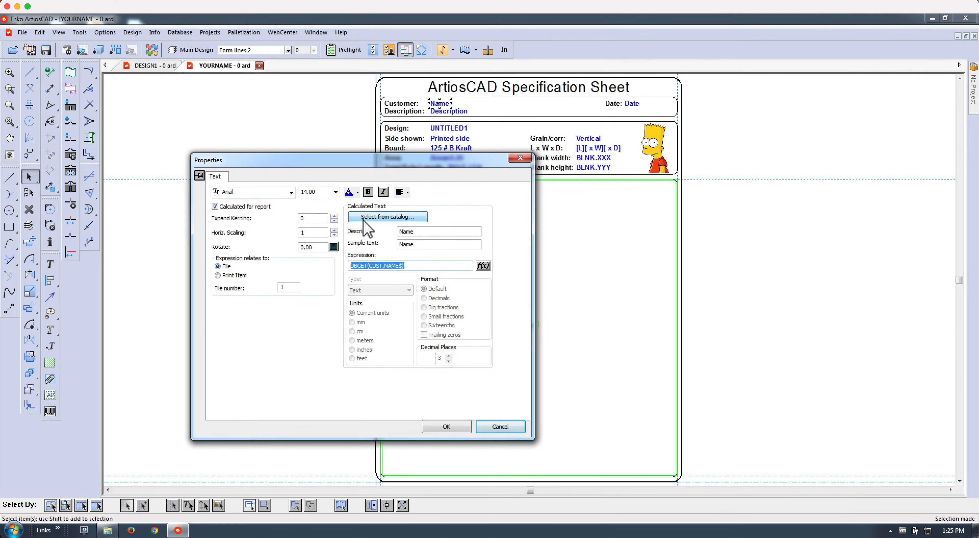
Browse the catalog of calculated expressions, including the Customer database fields, and leave the Name text's properties unchanged.
click(386, 219)
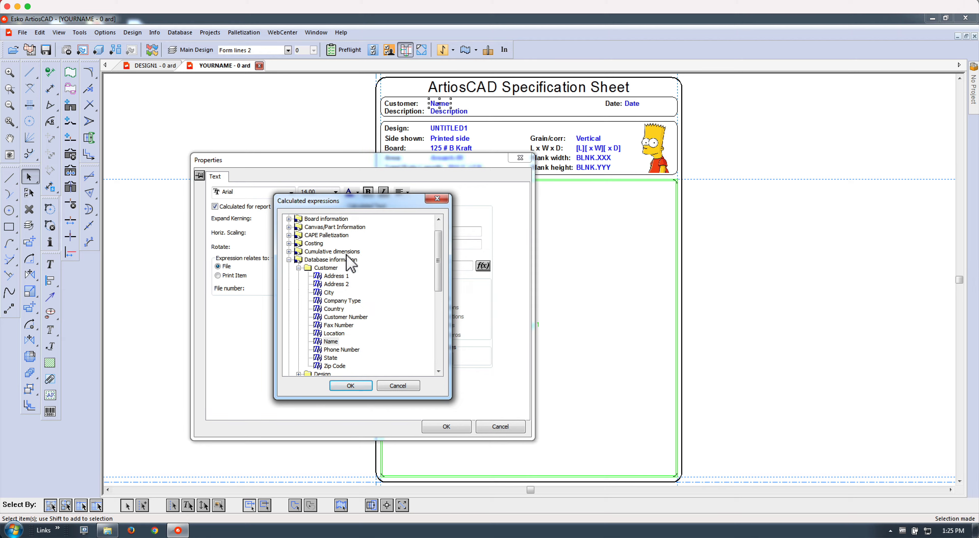
drag(440, 256, 441, 340)
click(400, 385)
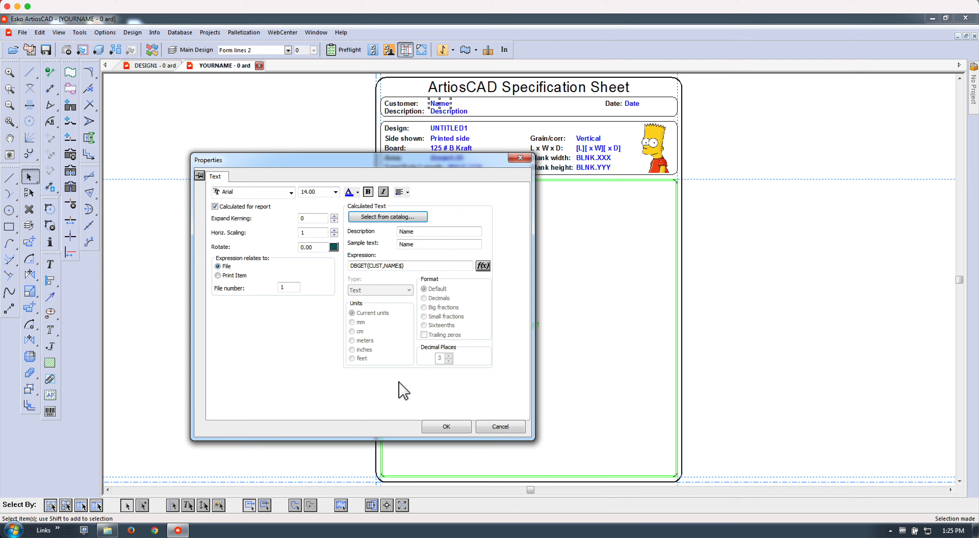
click(506, 429)
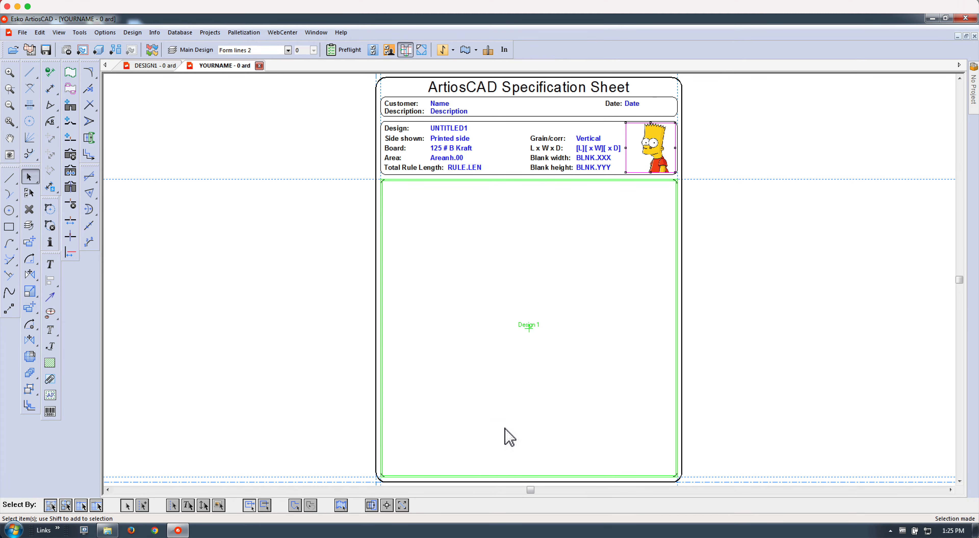
Search the shared defaults for "report" and expand the Outputs catalog.
click(23, 32)
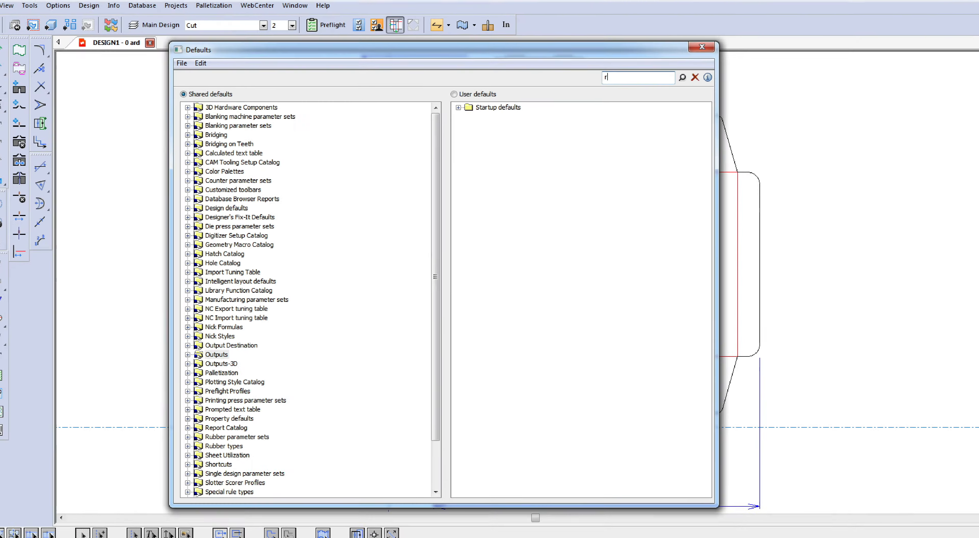
text(repor)
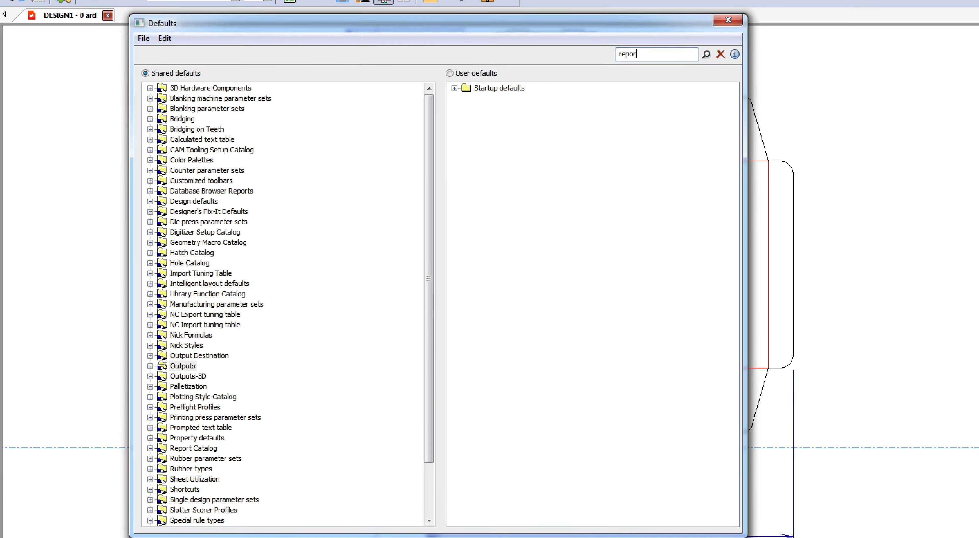
click(613, 98)
text(t)
key(Return)
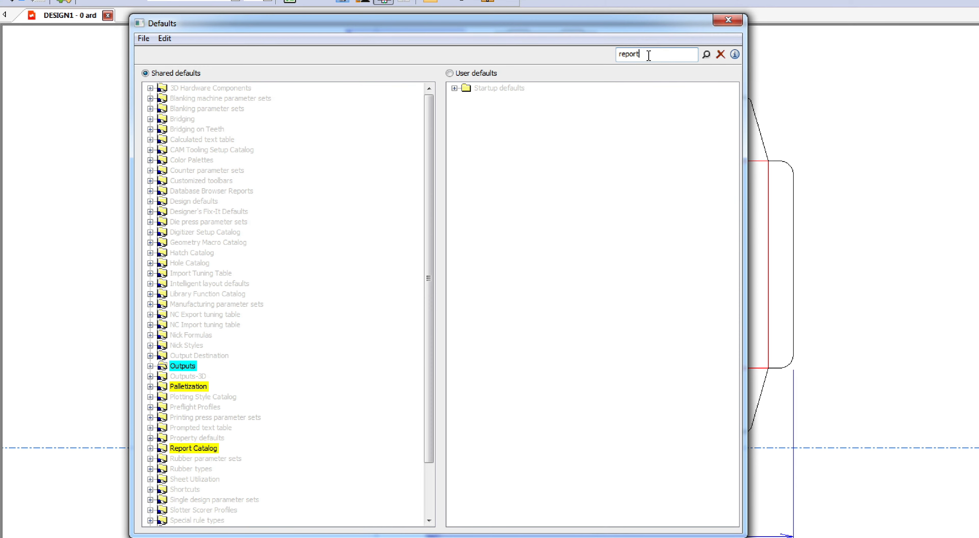
click(150, 366)
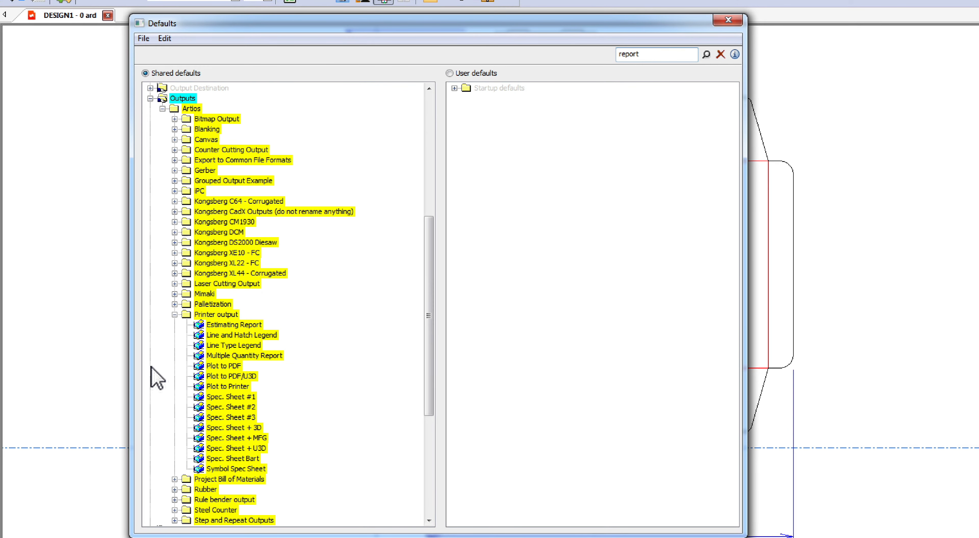
Duplicate the Spec. Sheet #1 output within the Printer output folder.
click(235, 397)
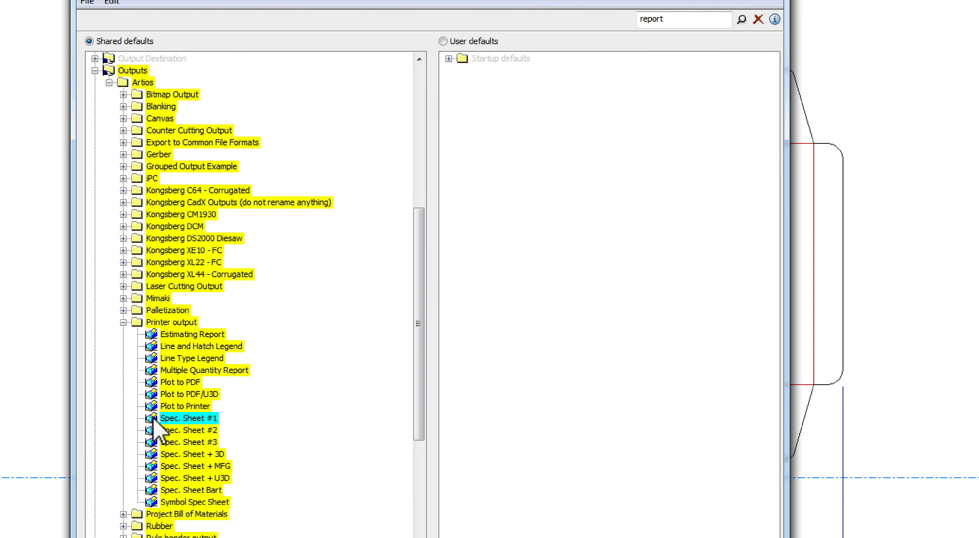
right_click(201, 396)
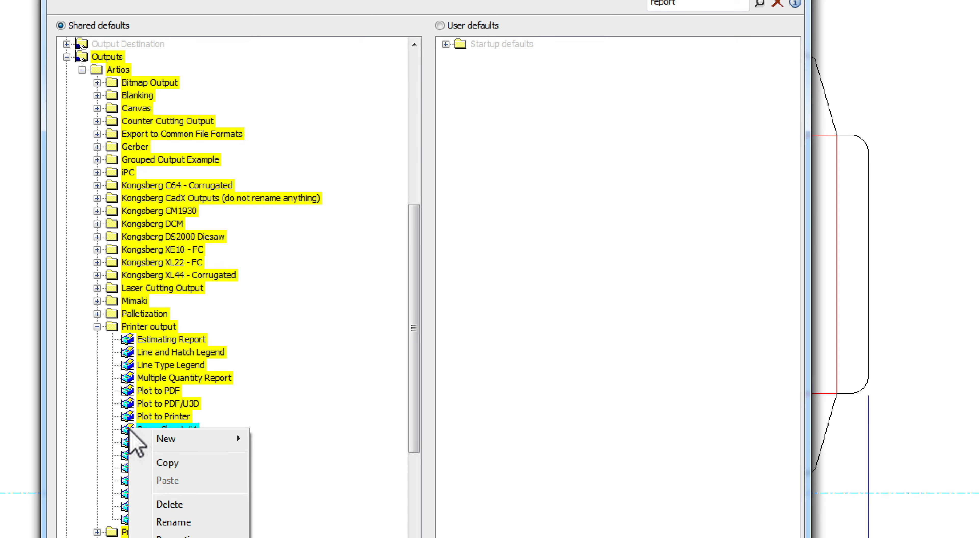
click(162, 463)
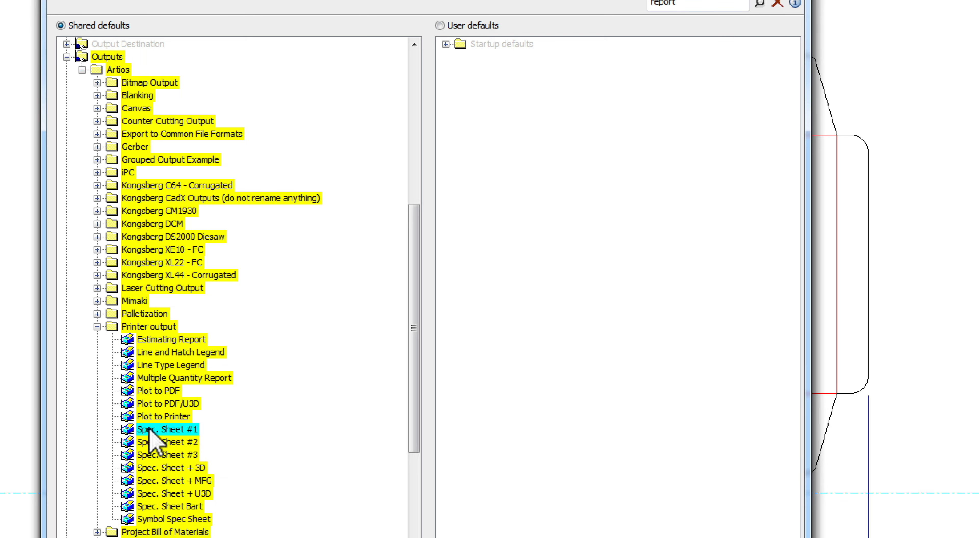
right_click(138, 328)
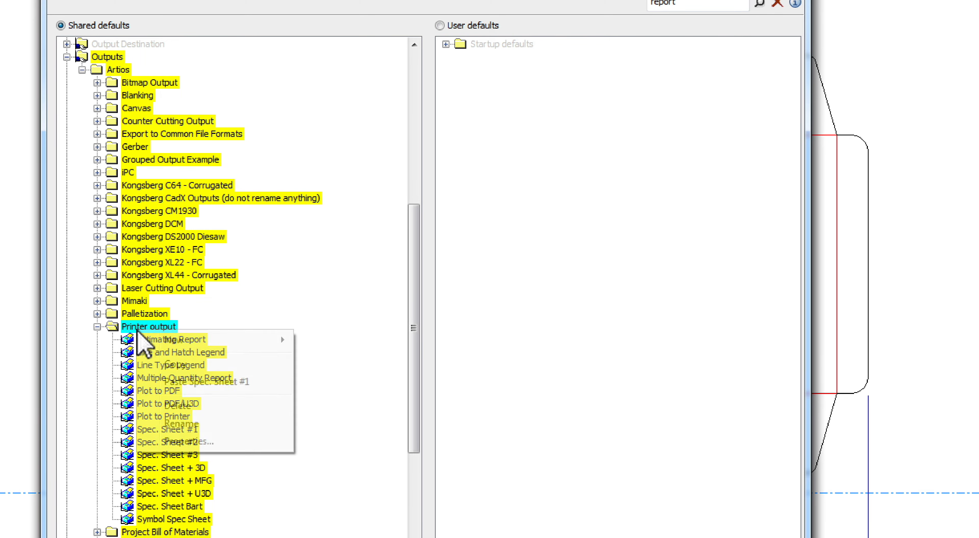
click(156, 380)
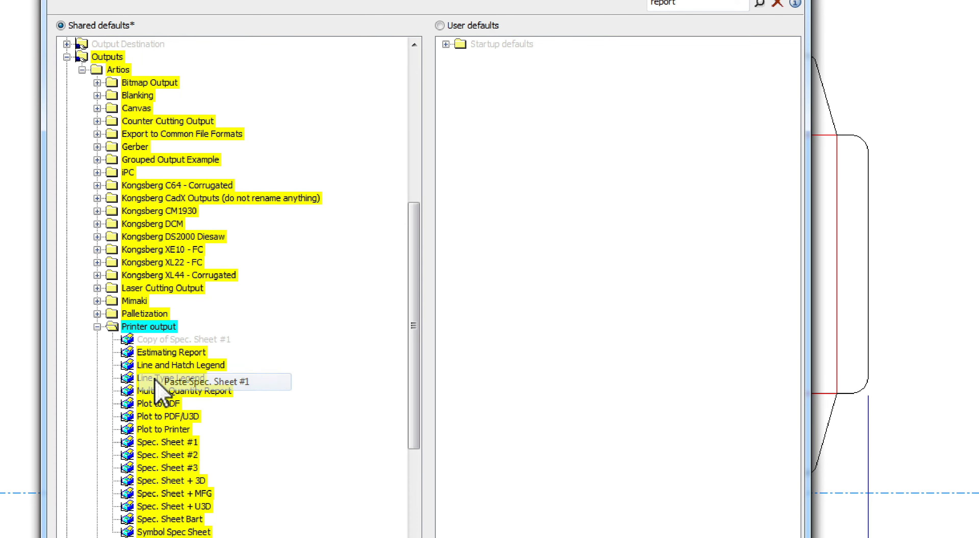
Rename the copied Spec. Sheet #1 output to YOUR SPEC NAME.
click(165, 340)
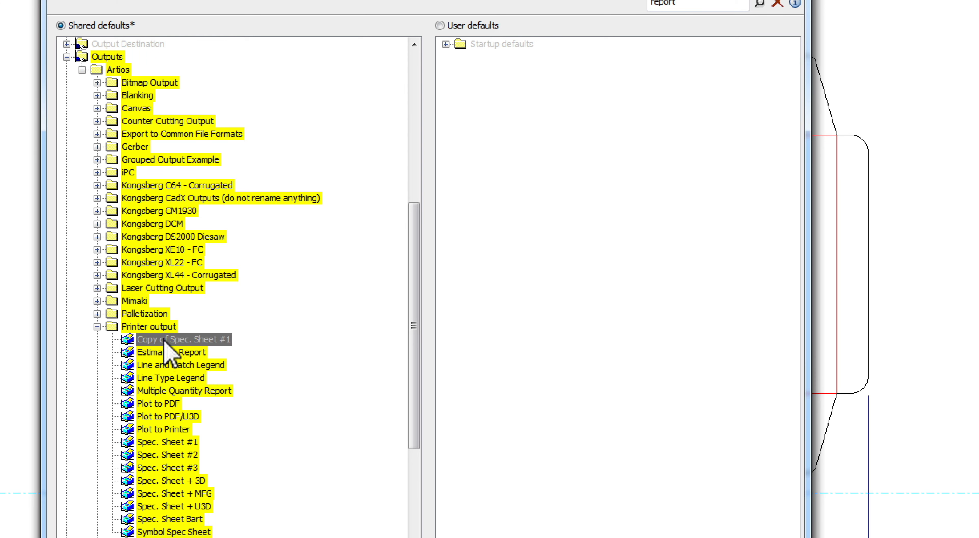
right_click(164, 341)
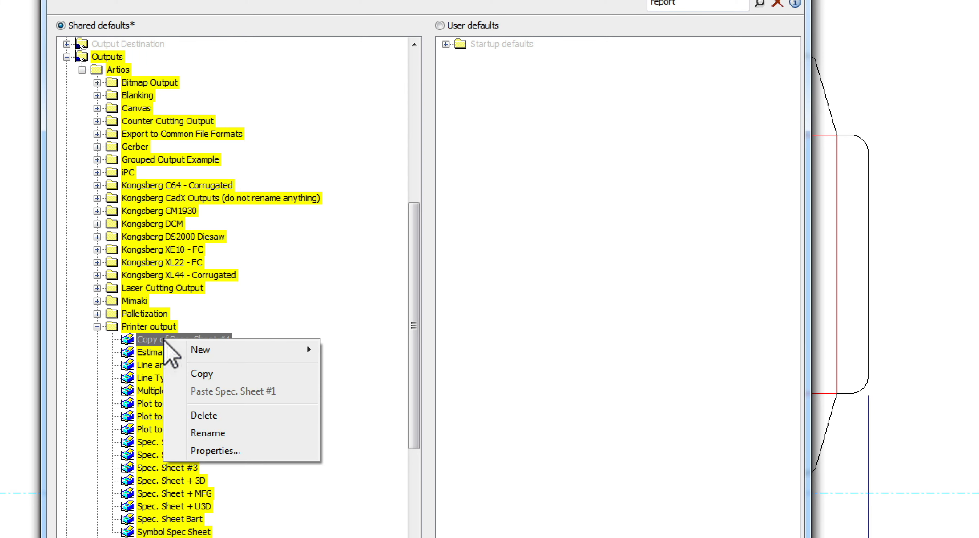
click(202, 433)
text(YOU)
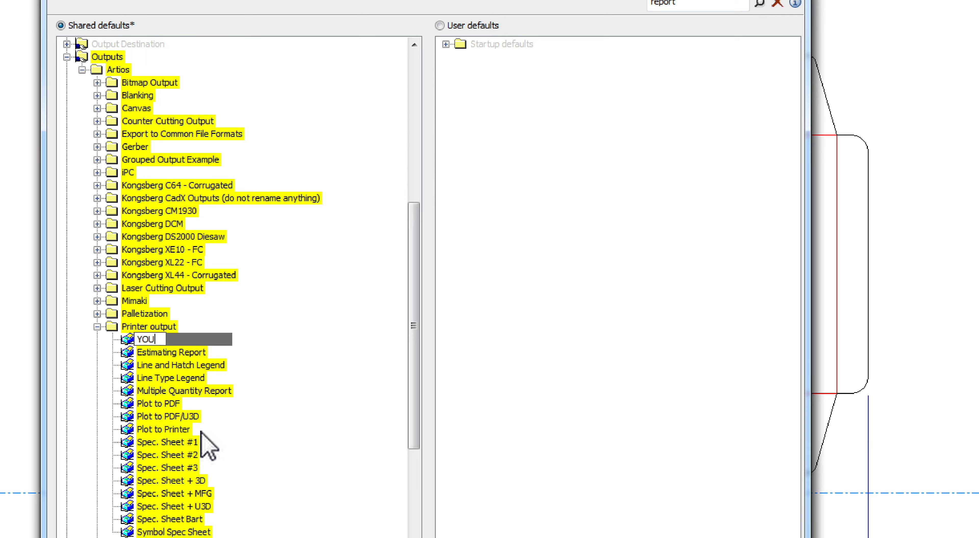
text(R SPEC NAME)
key(Return)
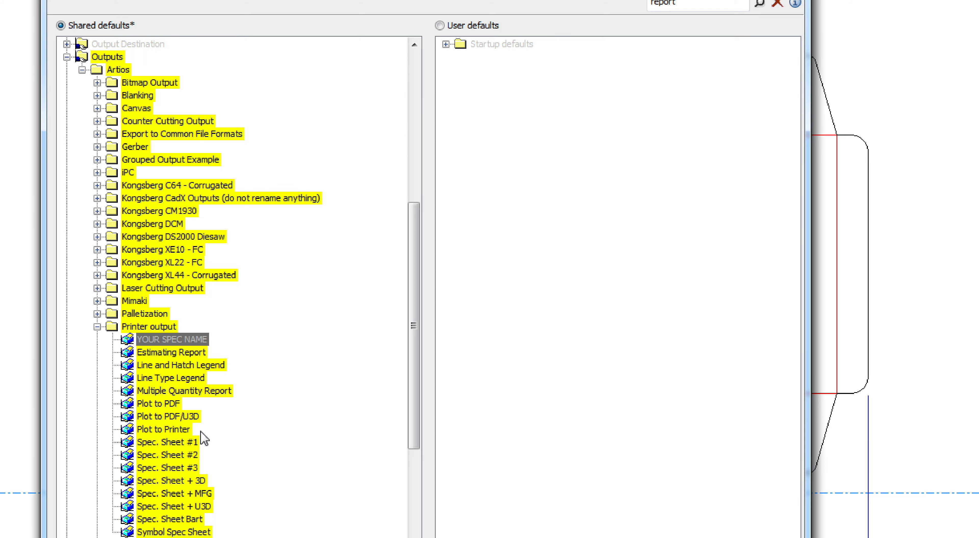
Set the report file of the YOUR SPEC NAME output to YOURNAME.ard, found by searching InstLib for "you".
double_click(190, 338)
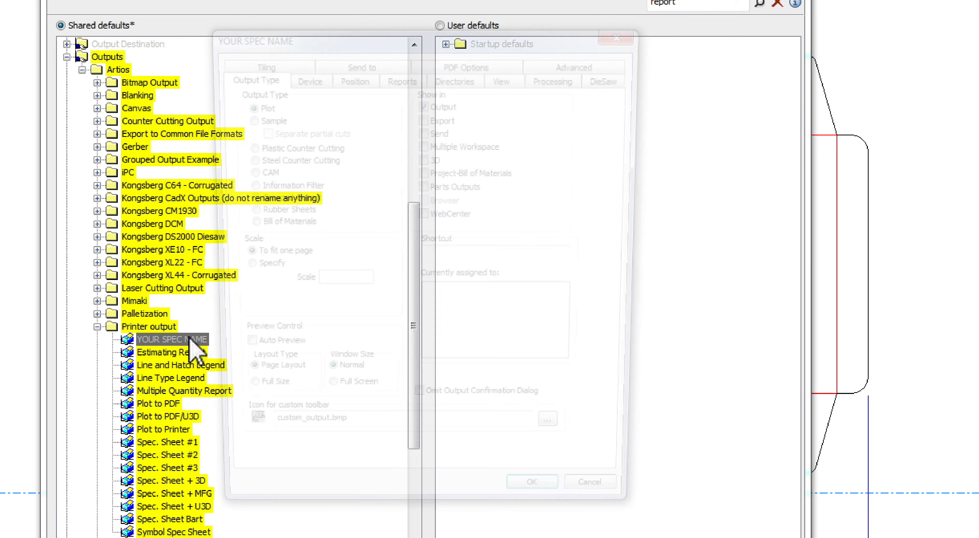
click(401, 77)
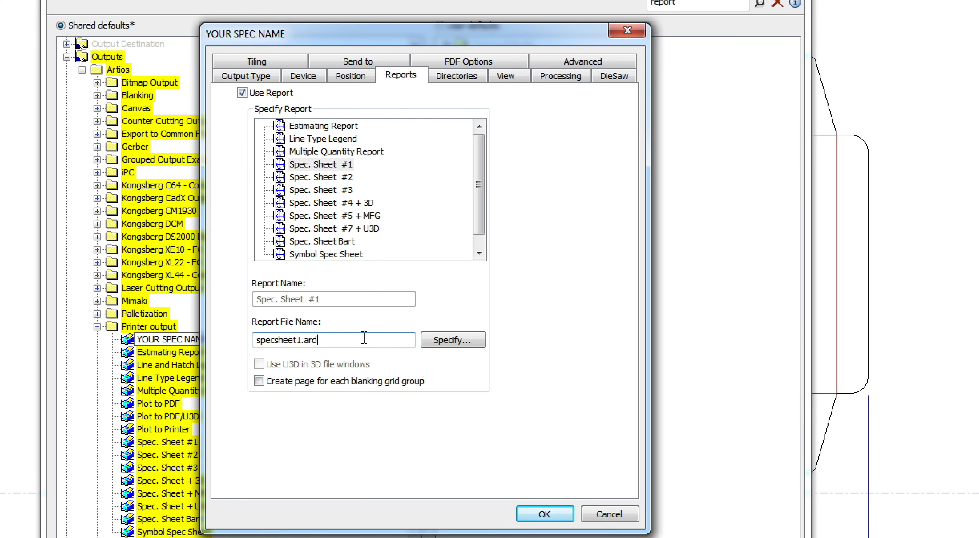
click(448, 341)
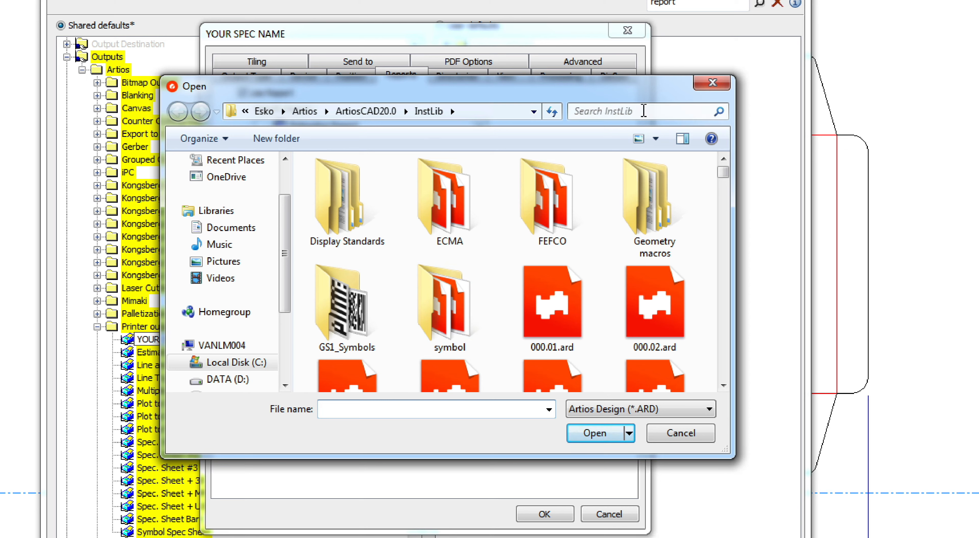
click(644, 111)
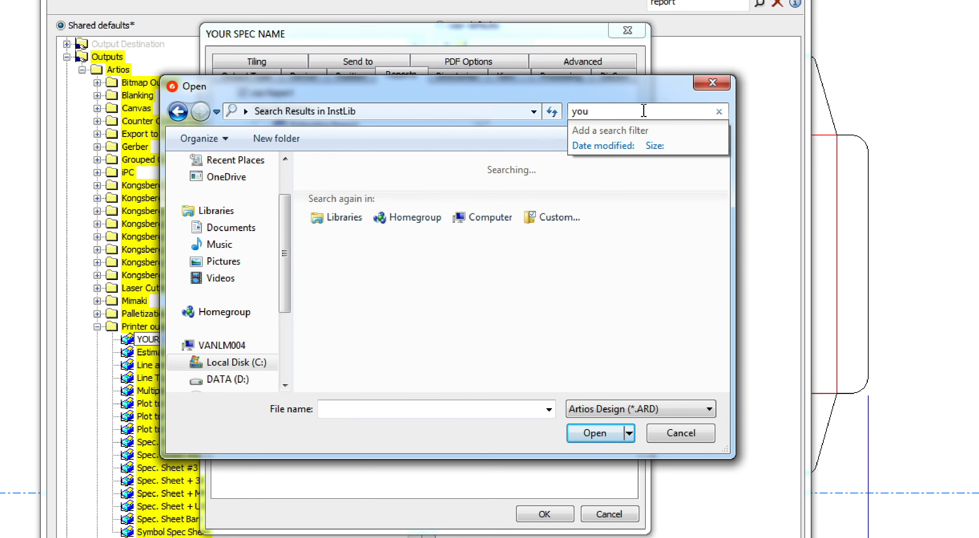
click(333, 249)
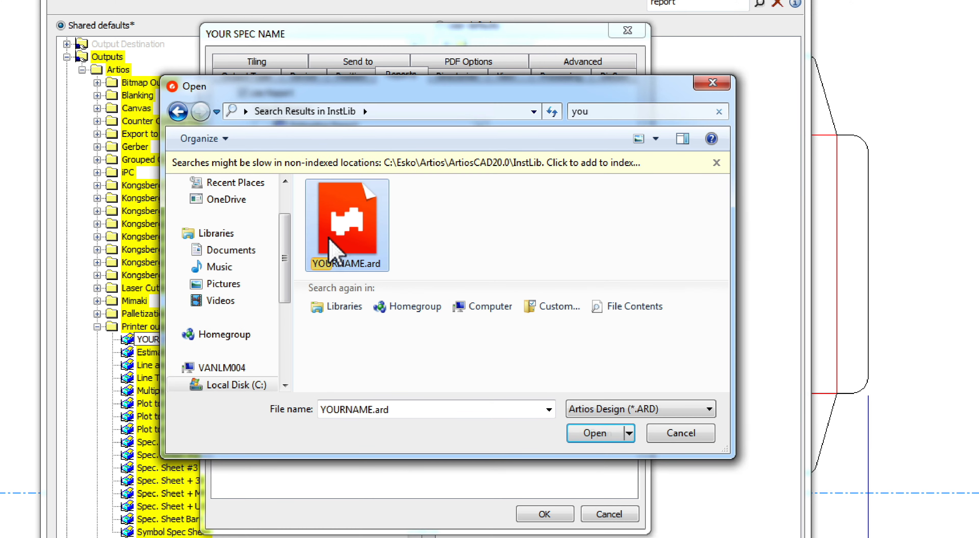
click(596, 433)
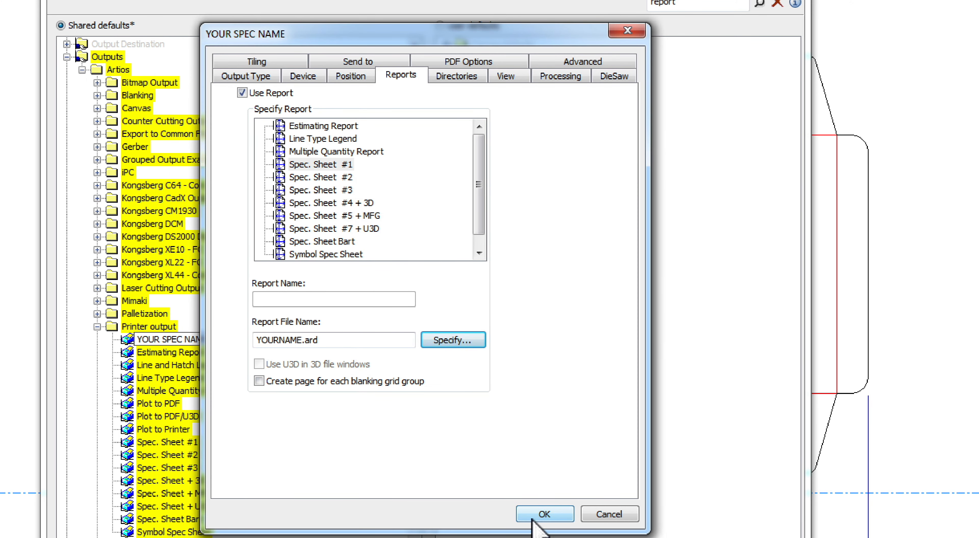
click(544, 514)
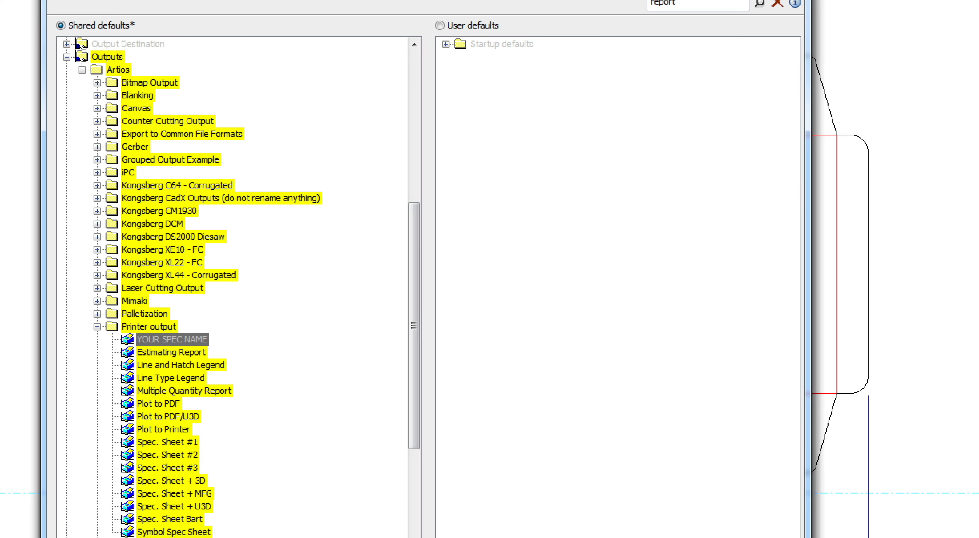
Close the defaults and save the changes to the Shared defaults.
click(791, 0)
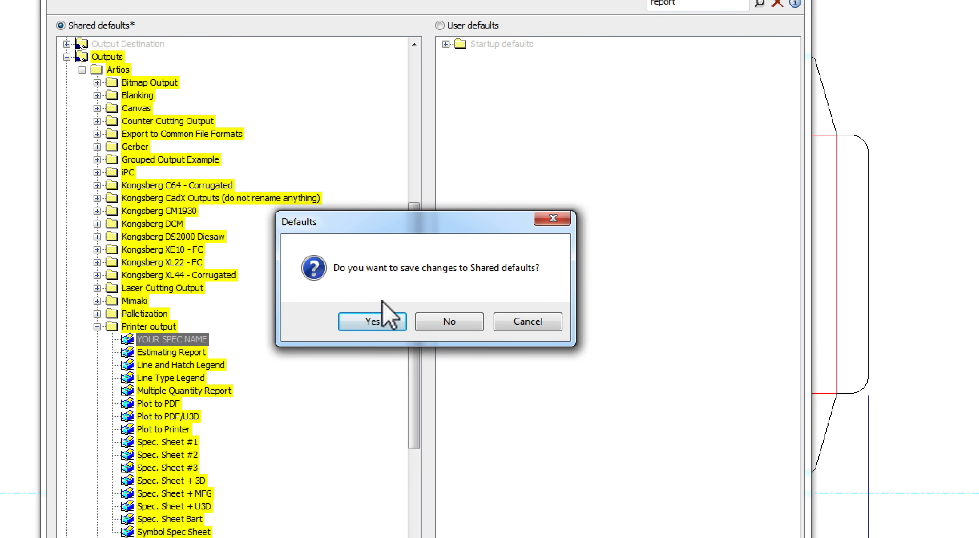
click(357, 323)
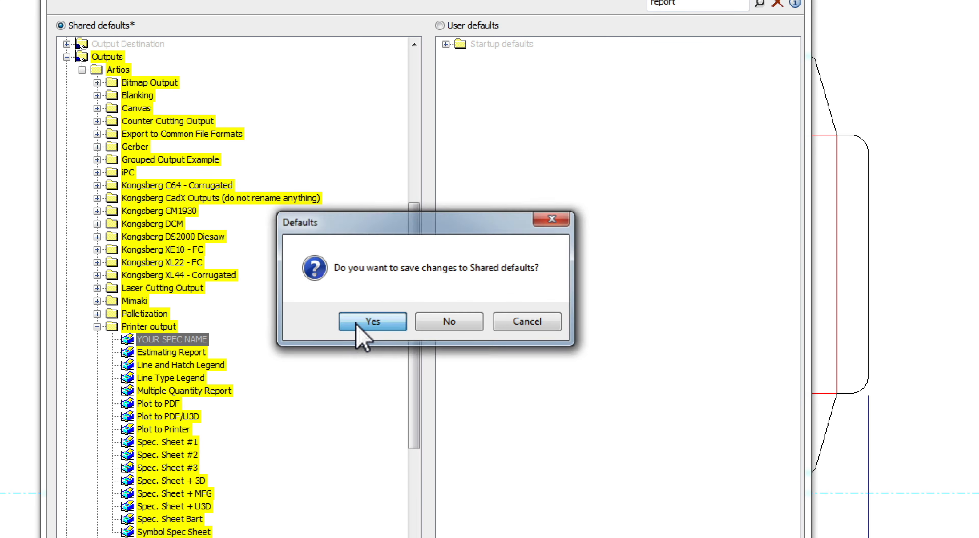
click(537, 315)
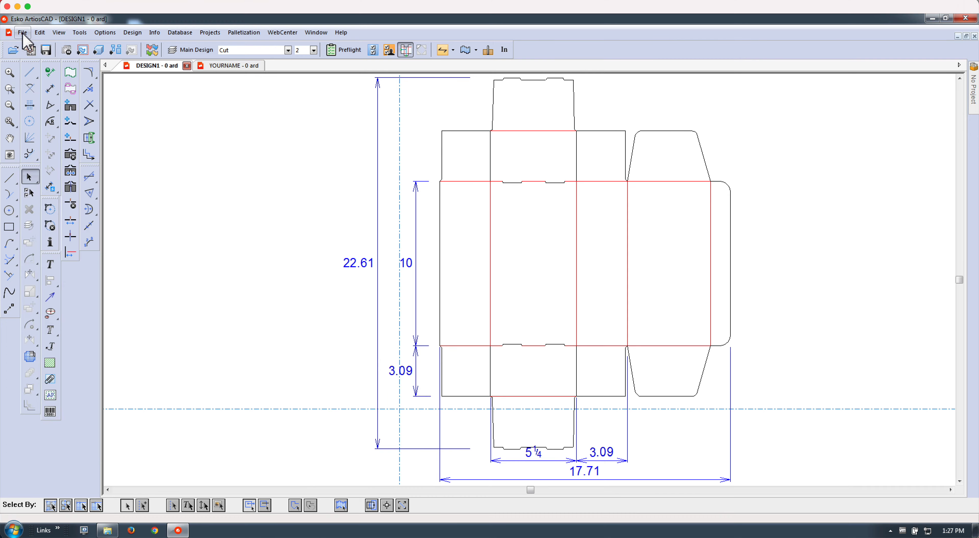
Run the YOUR SPEC NAME printer output on DESIGN1, preview the spec sheet, and close the preview.
click(22, 32)
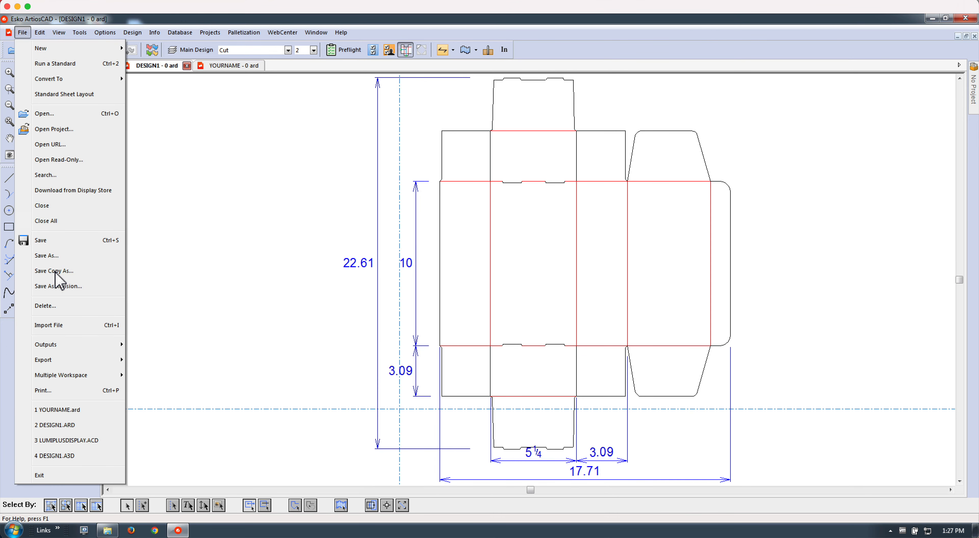
mouse_move(61, 350)
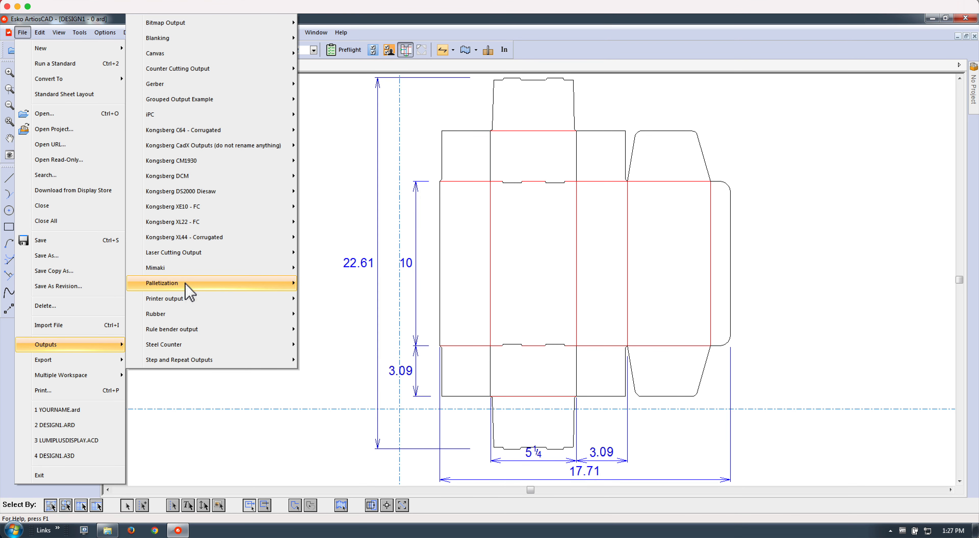
mouse_move(187, 299)
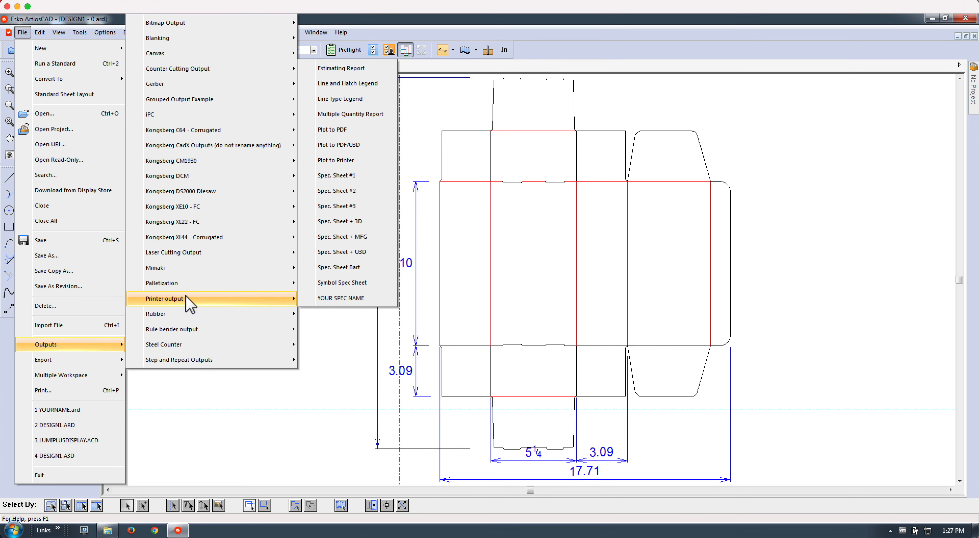
click(363, 298)
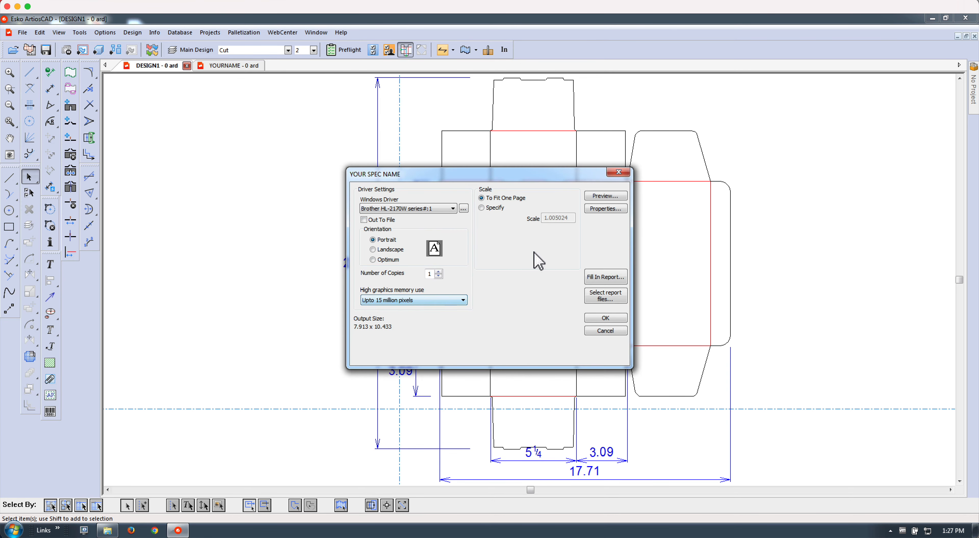
click(616, 196)
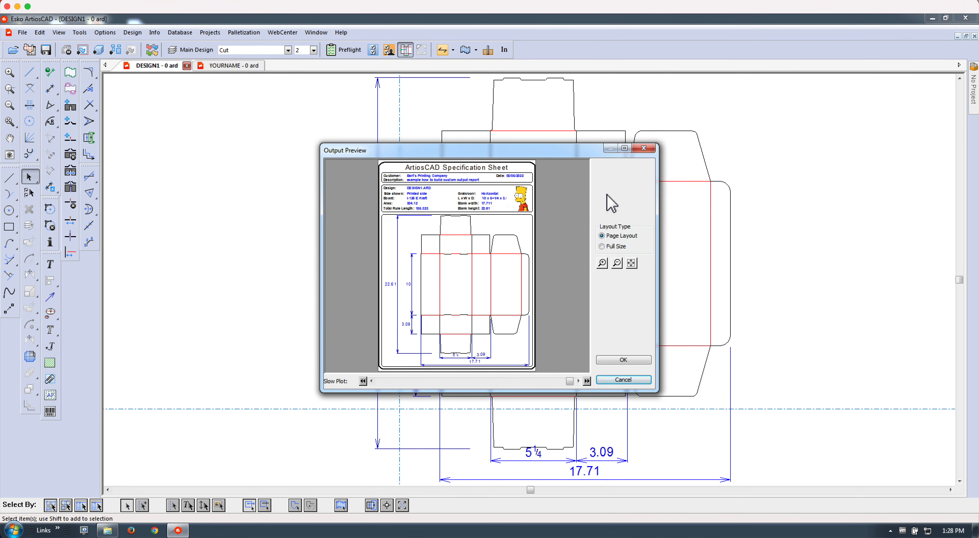
click(645, 151)
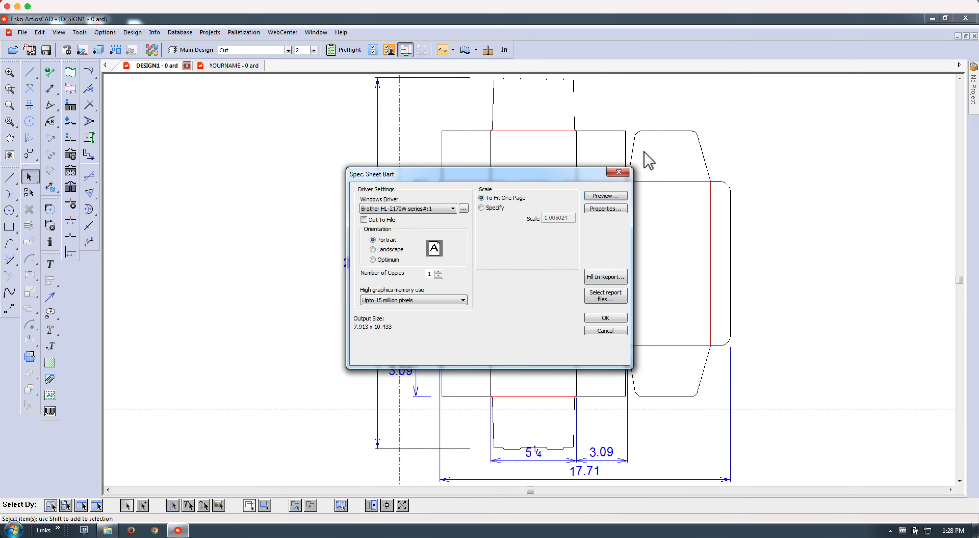